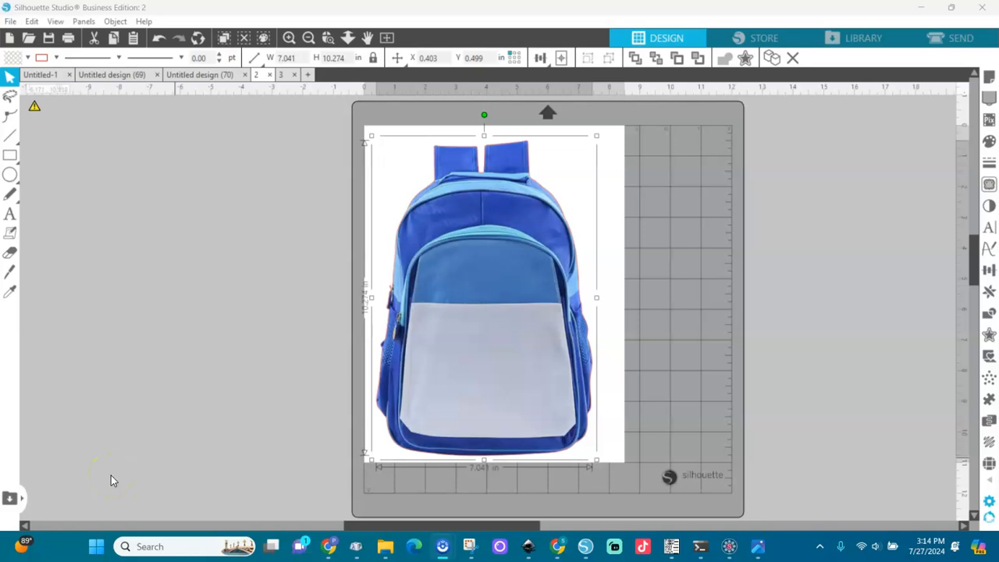
Duplicate the blue backpack, place the copy off the page on the left, and nudge the other backpack toward the page's centre
click(490, 323)
key(ctrl+c)
key(ctrl+v)
drag(539, 317, 179, 317)
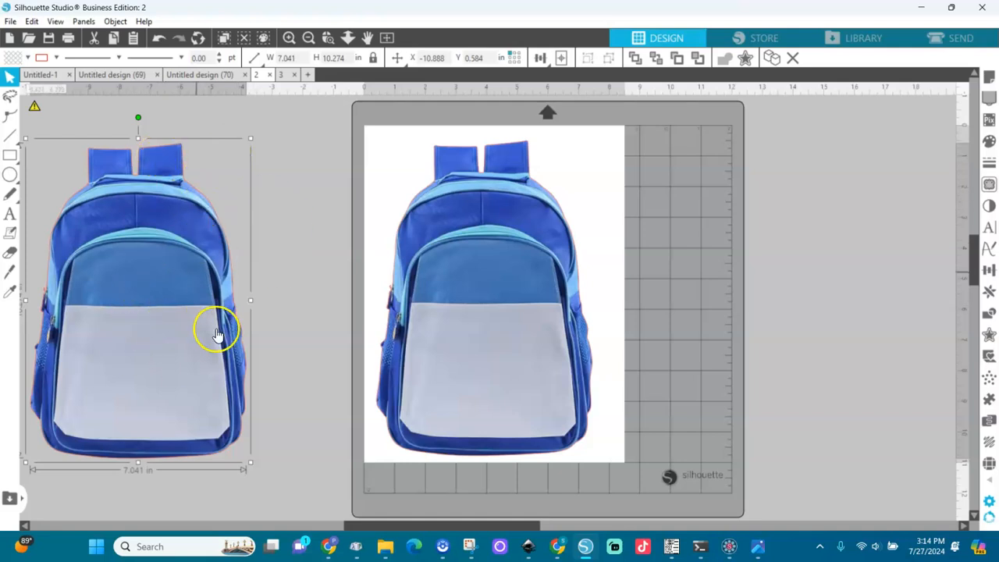
click(470, 292)
drag(470, 292, 482, 292)
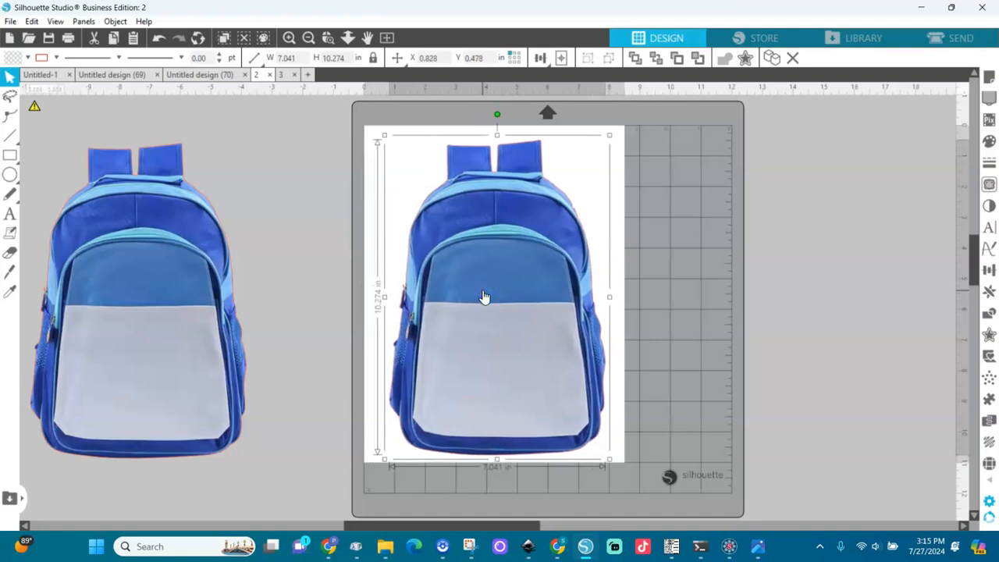
Recolor the backpack on the page to purple by applying the Colorize image effect with a hue of 15
click(989, 207)
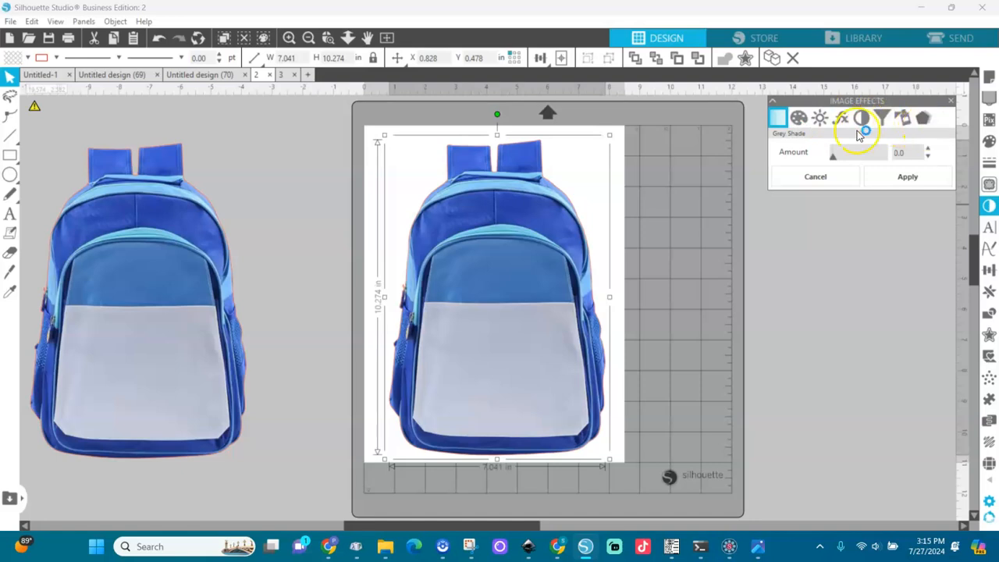
click(799, 122)
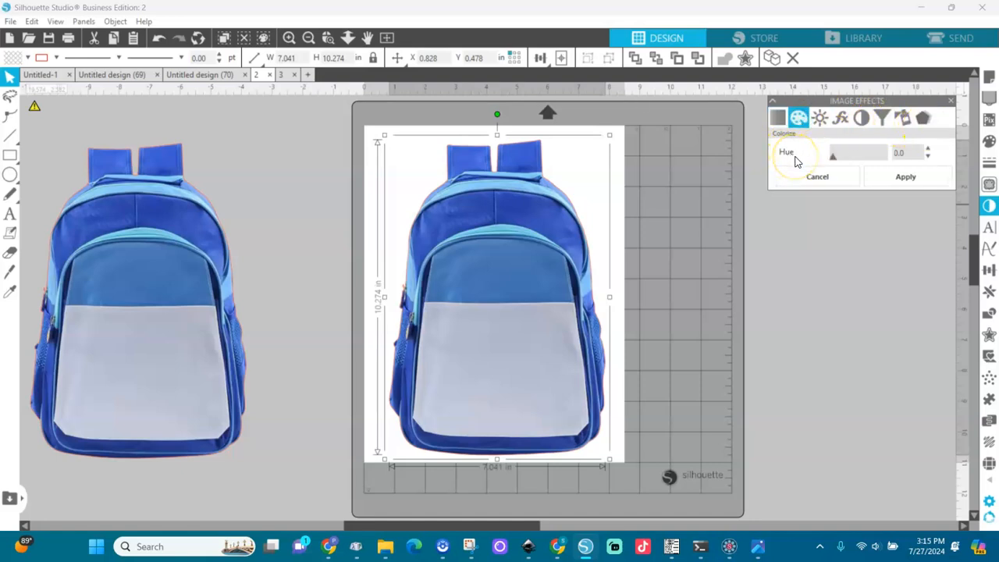
click(799, 154)
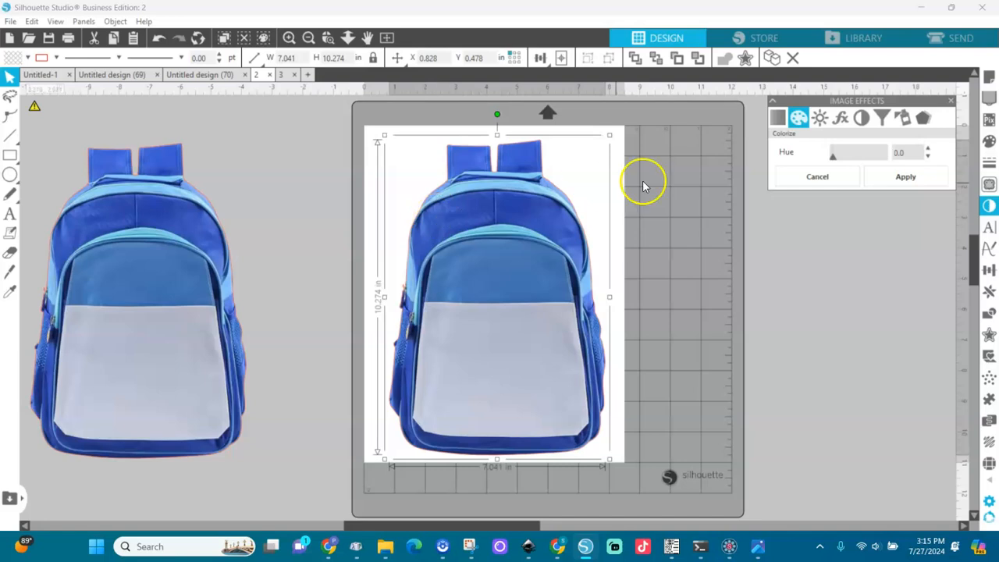
click(834, 156)
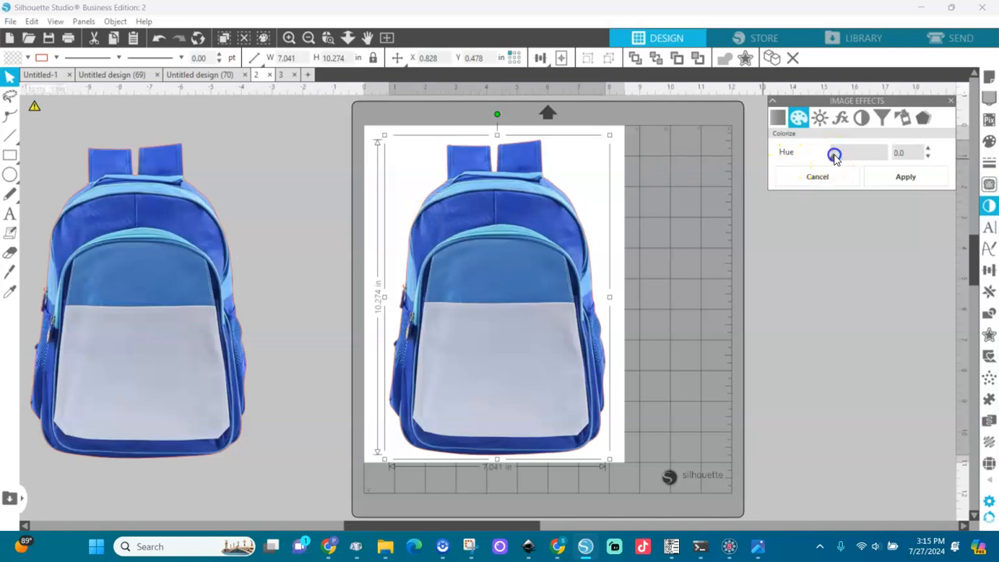
drag(834, 155, 841, 159)
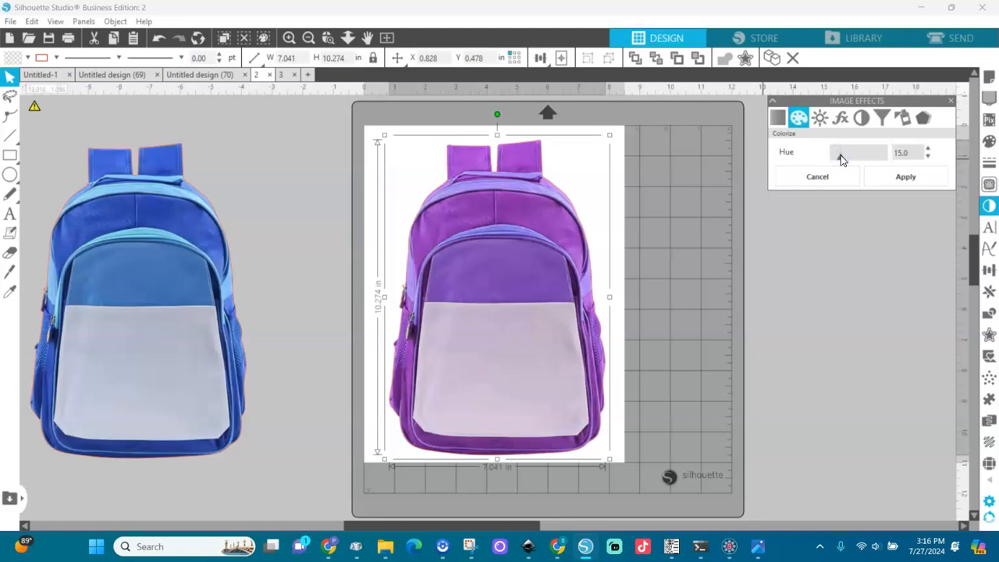
click(897, 180)
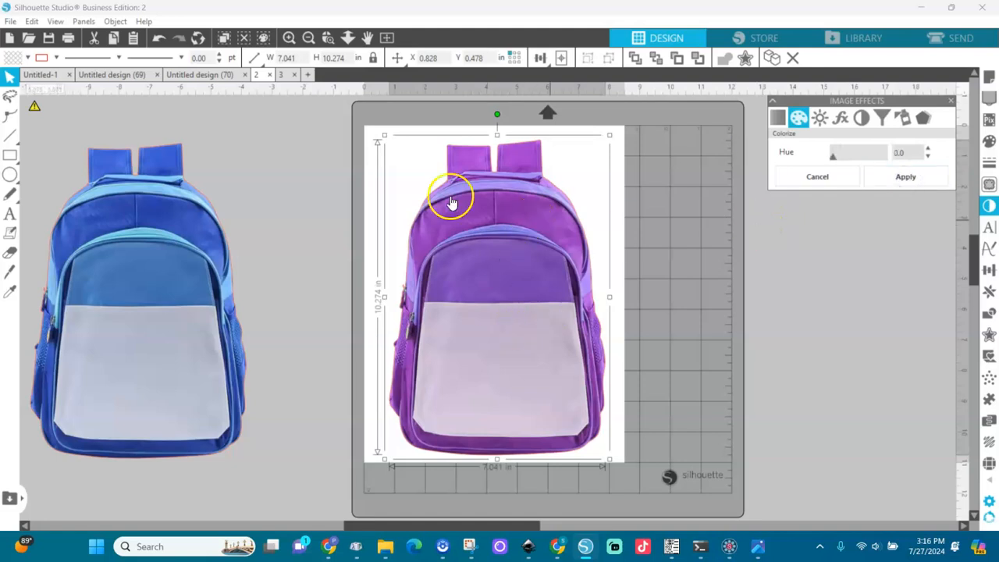
Save the design to the hard drive as a PNG named "Purple backpack" in the Blue backpack folder
click(10, 22)
click(44, 149)
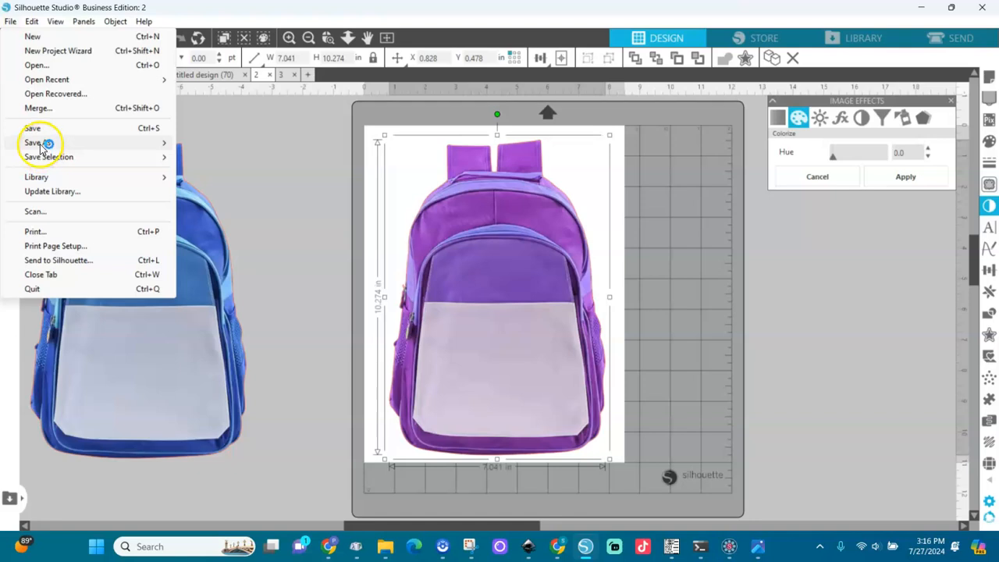
click(39, 144)
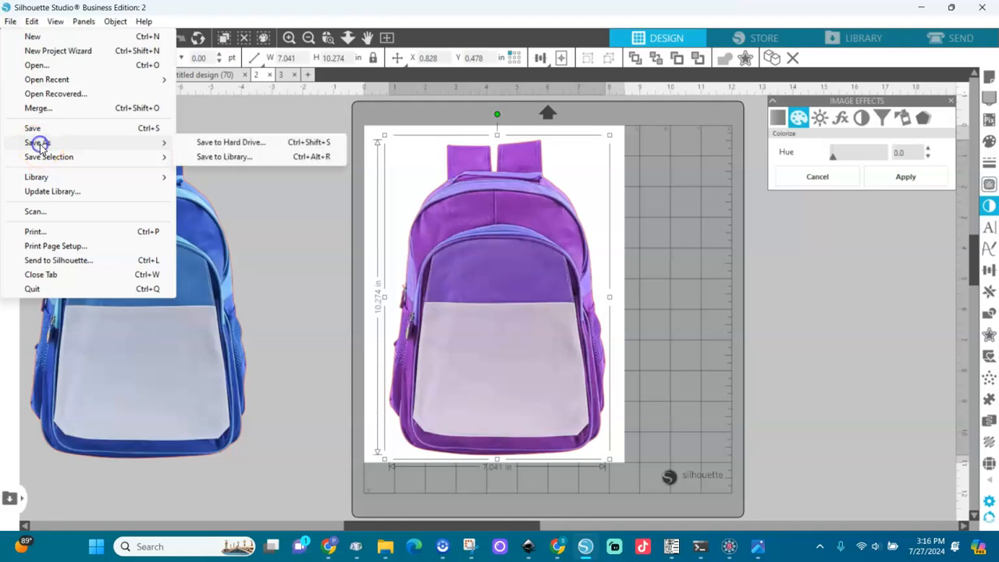
click(217, 143)
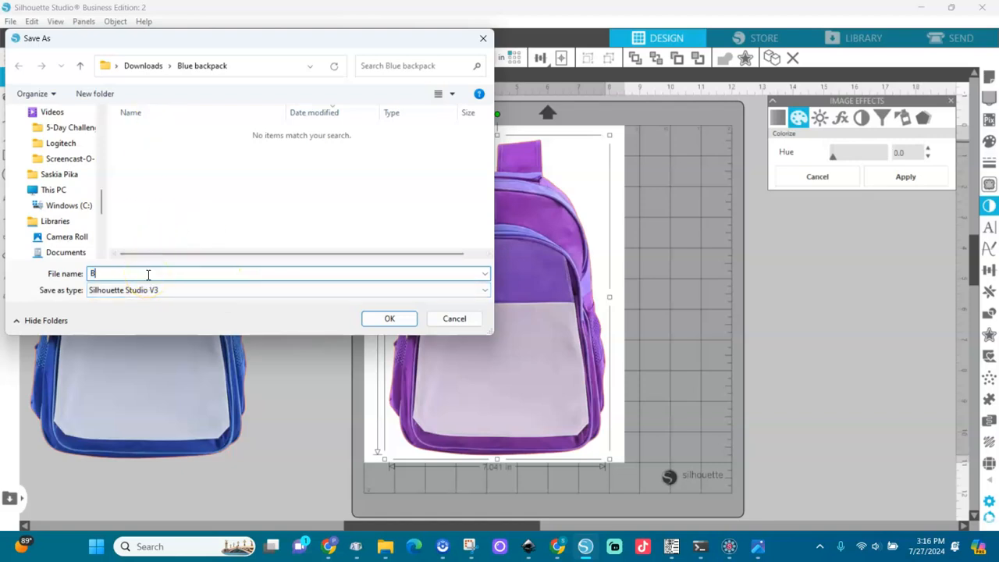
text(Purple backpack)
click(213, 290)
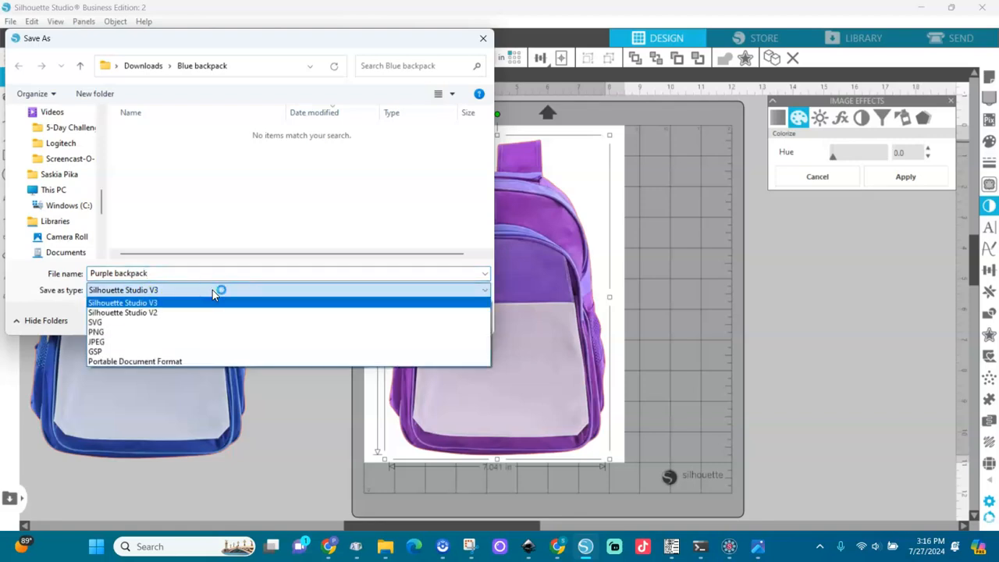
click(165, 332)
click(387, 320)
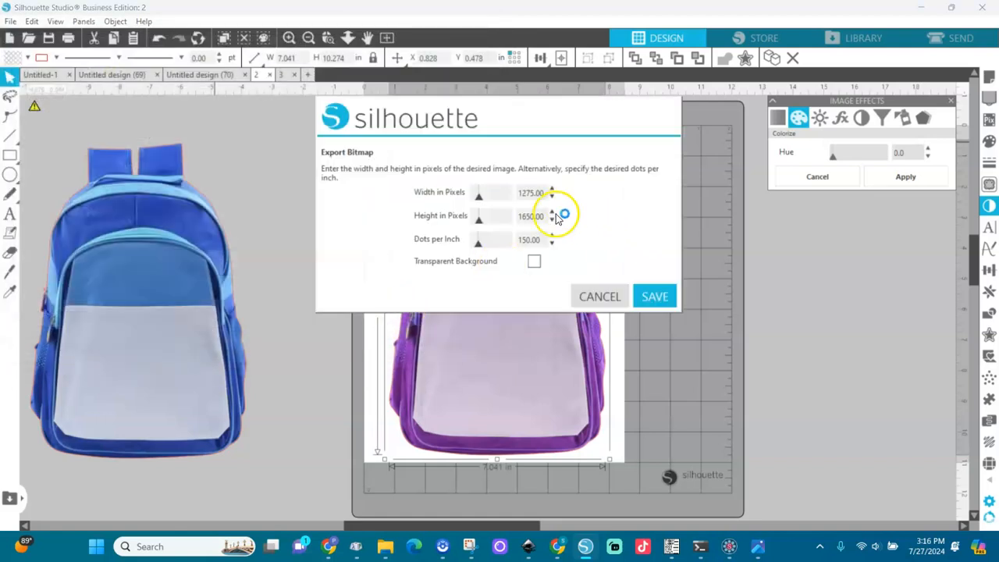
Export the bitmap at 300 dots per inch with a transparent background
drag(547, 241, 508, 242)
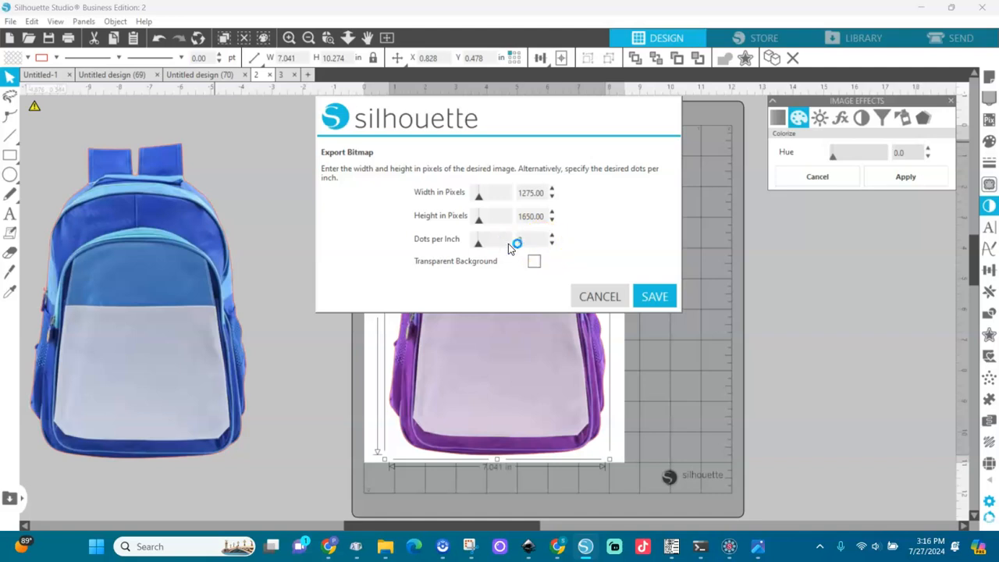
click(534, 263)
click(653, 295)
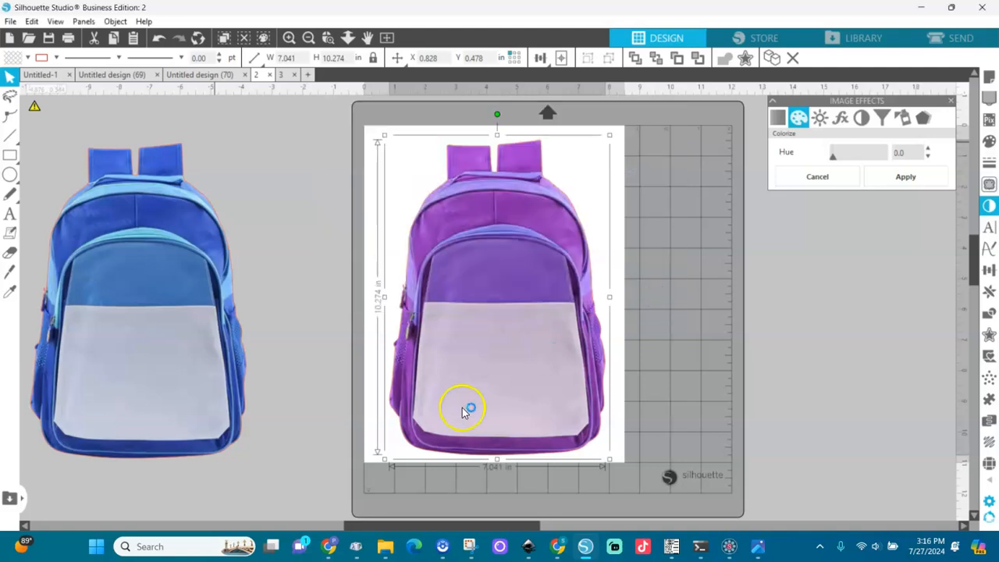
Switch to File Explorer to check the exported PNG in the Blue backpack folder, and return to Silhouette Studio
click(386, 548)
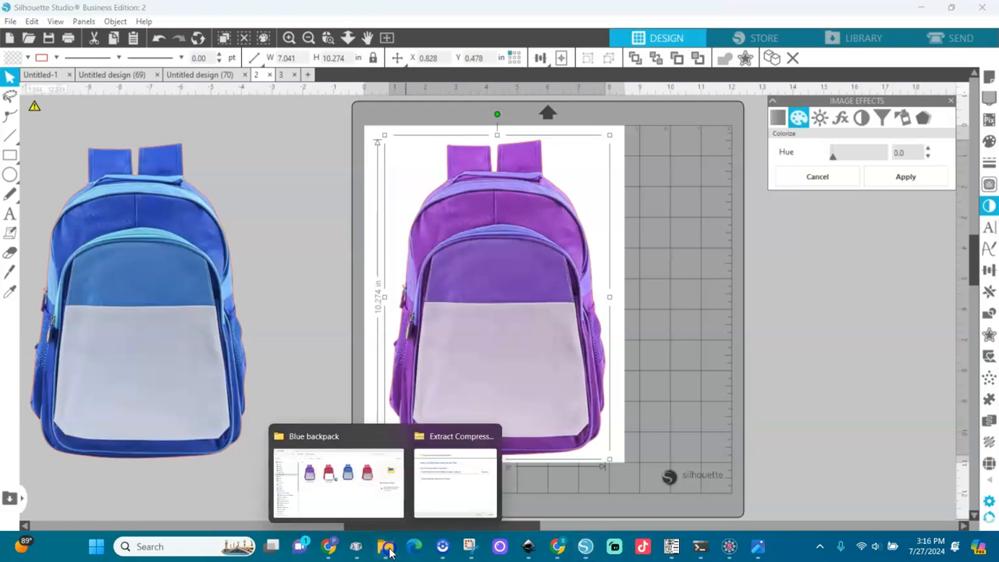
click(338, 480)
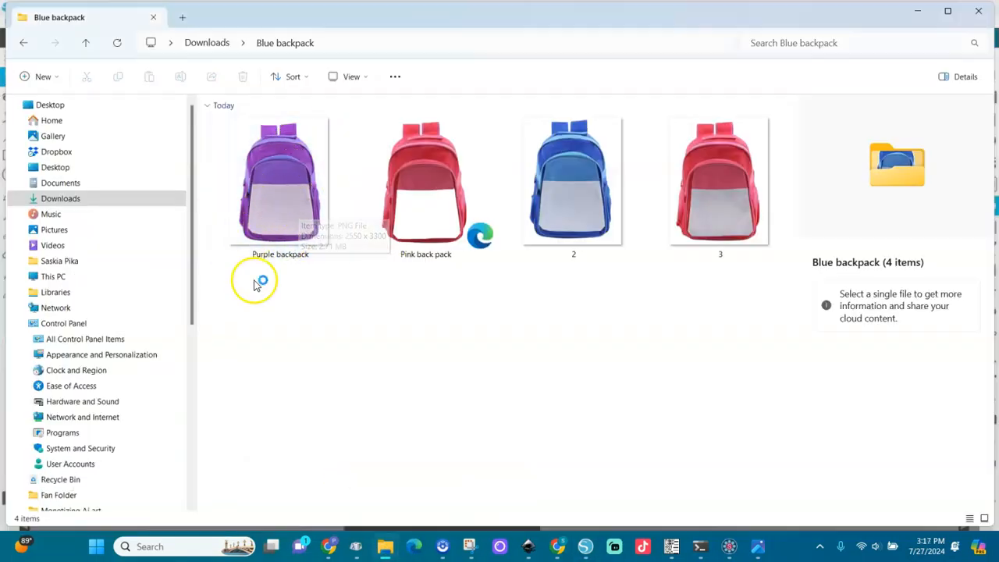
click(586, 546)
Colorize the purple backpack with a hue of 13 and place a copy of the pink result to the right of the mat
right_click(527, 299)
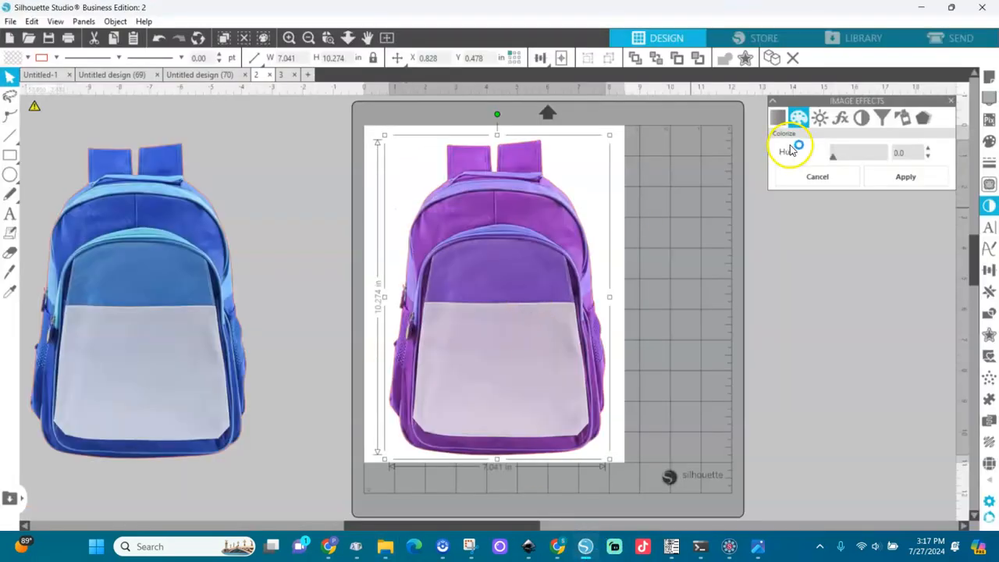
mouse_move(834, 160)
mouse_down()
mouse_move(841, 156)
mouse_move(821, 160)
mouse_up()
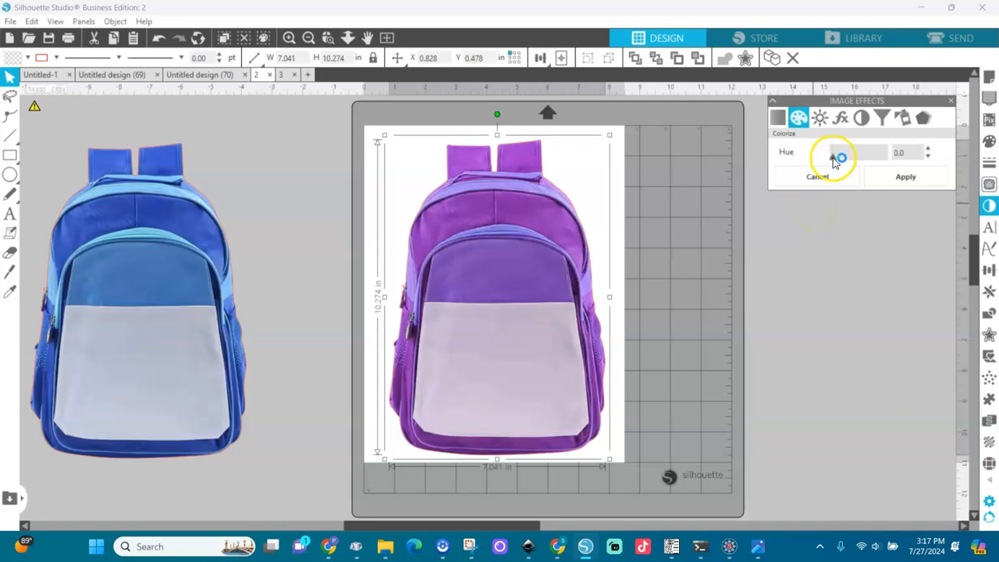
drag(832, 158, 840, 163)
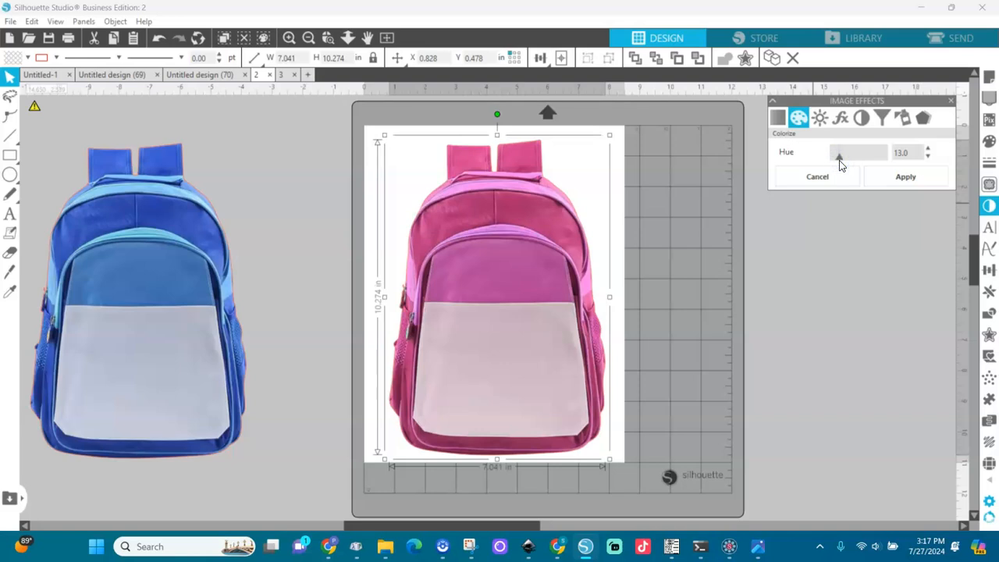
click(901, 178)
drag(500, 305, 907, 371)
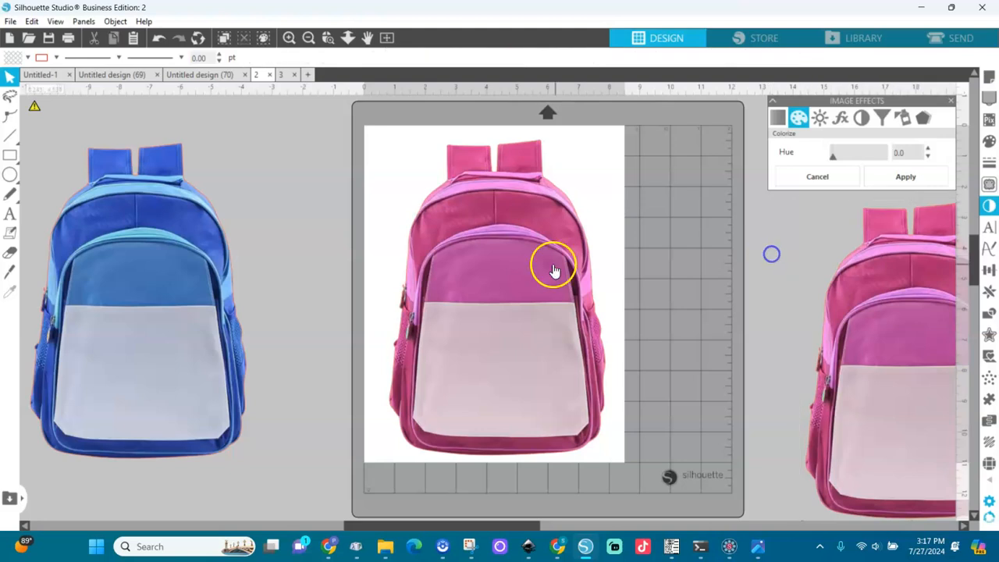
Colorize the pink backpack on the page with a hue of 13 and place a copy of the orange result over the pink copy
click(526, 260)
click(832, 156)
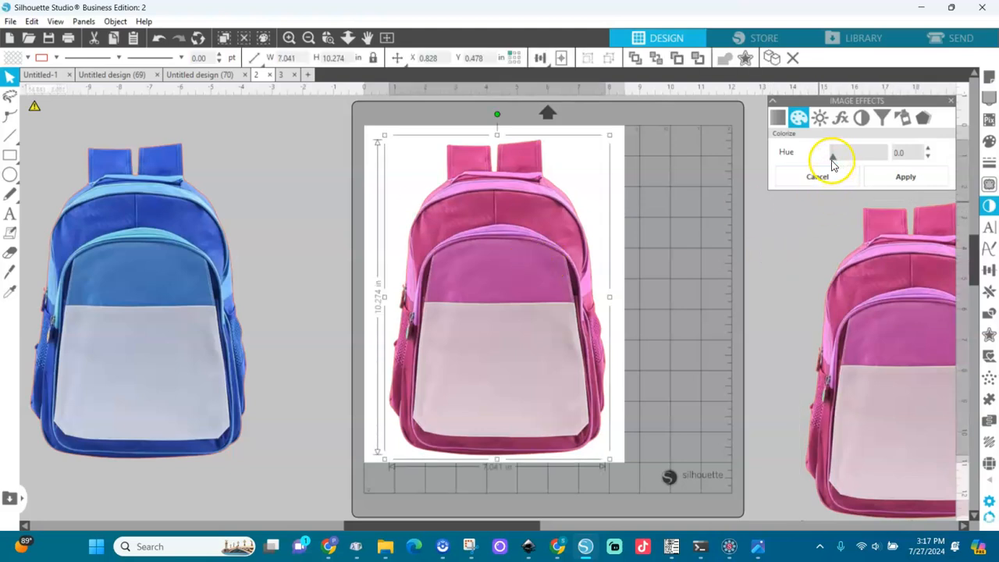
drag(833, 159, 838, 160)
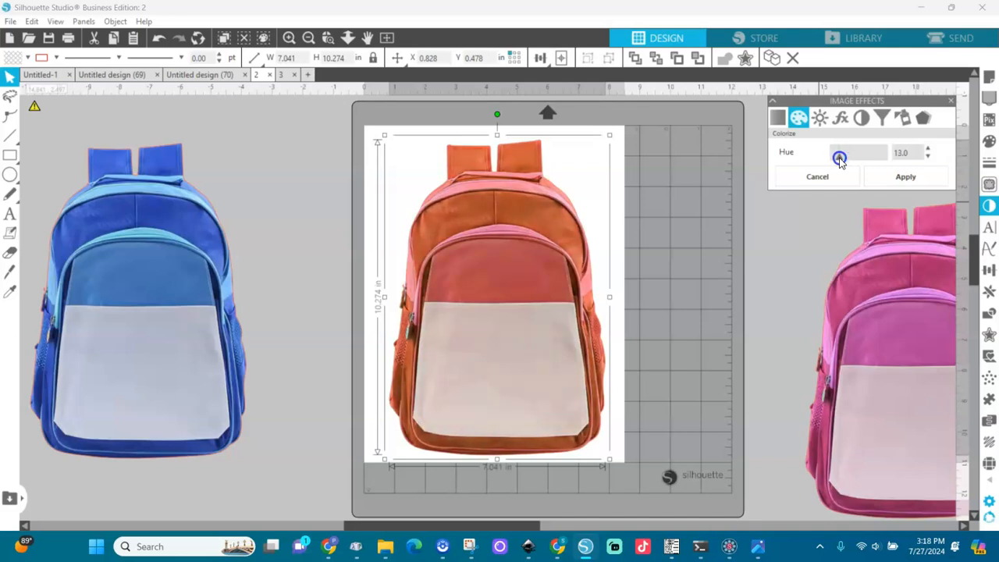
click(912, 179)
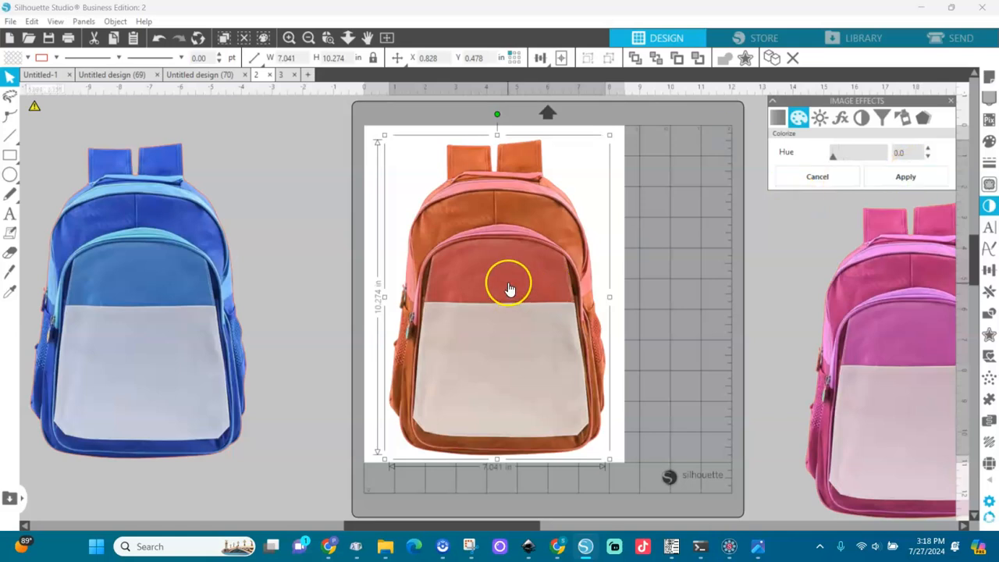
click(492, 263)
right_click(490, 262)
drag(507, 283, 873, 419)
Colorize the orange backpack on the page with a hue of 26 and place a copy of the green result over the orange copy
click(519, 292)
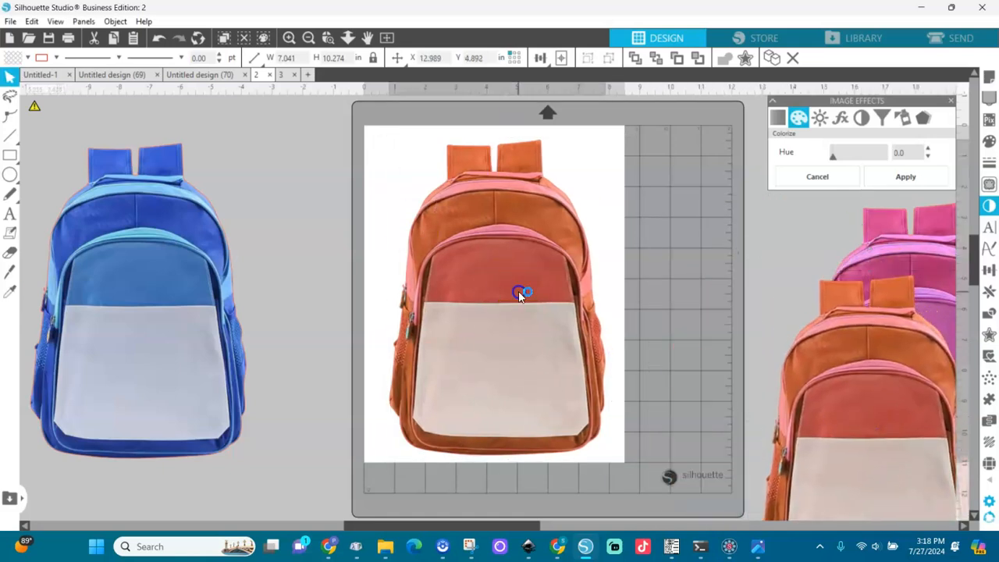
click(832, 158)
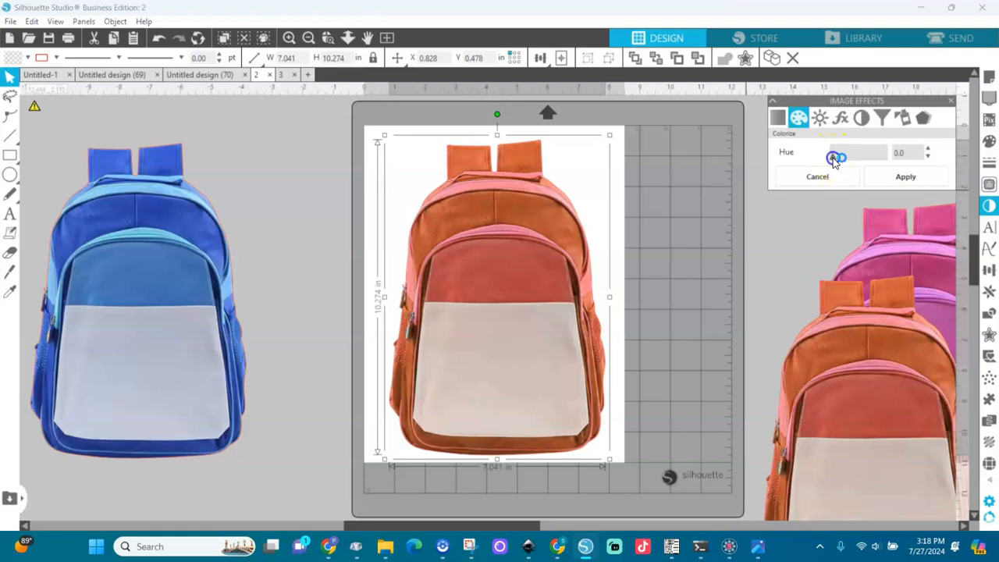
drag(836, 158, 847, 159)
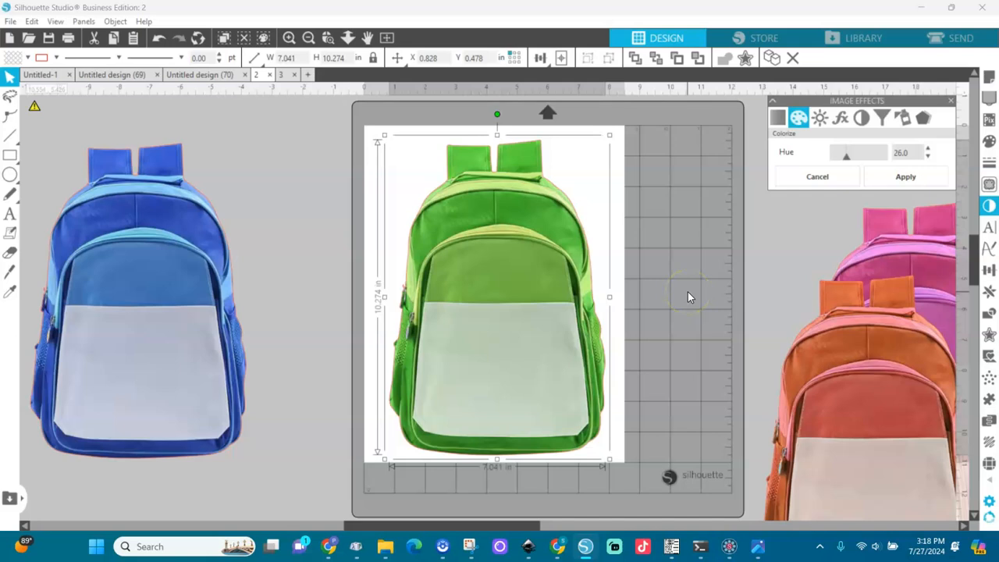
click(905, 178)
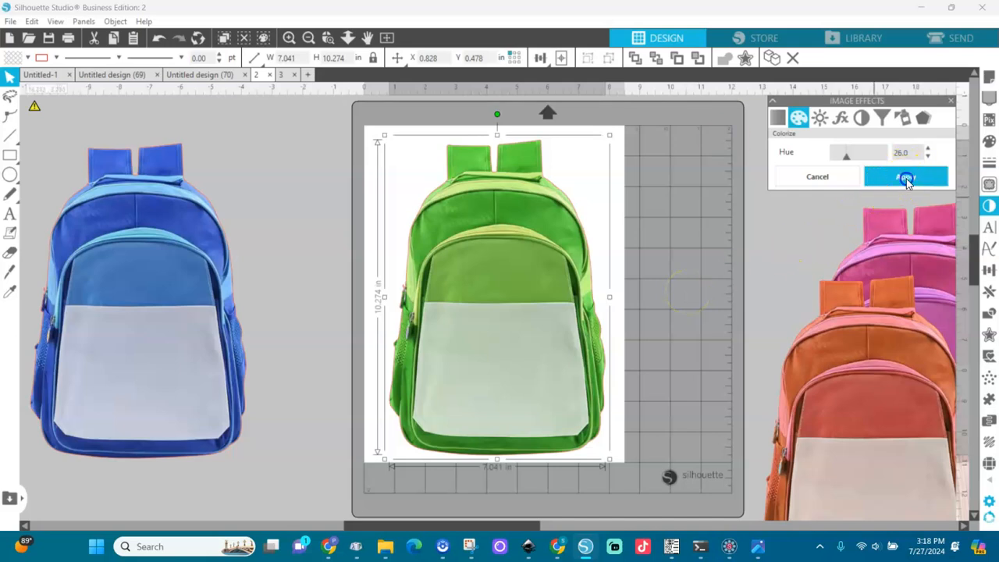
click(526, 308)
drag(527, 308, 858, 437)
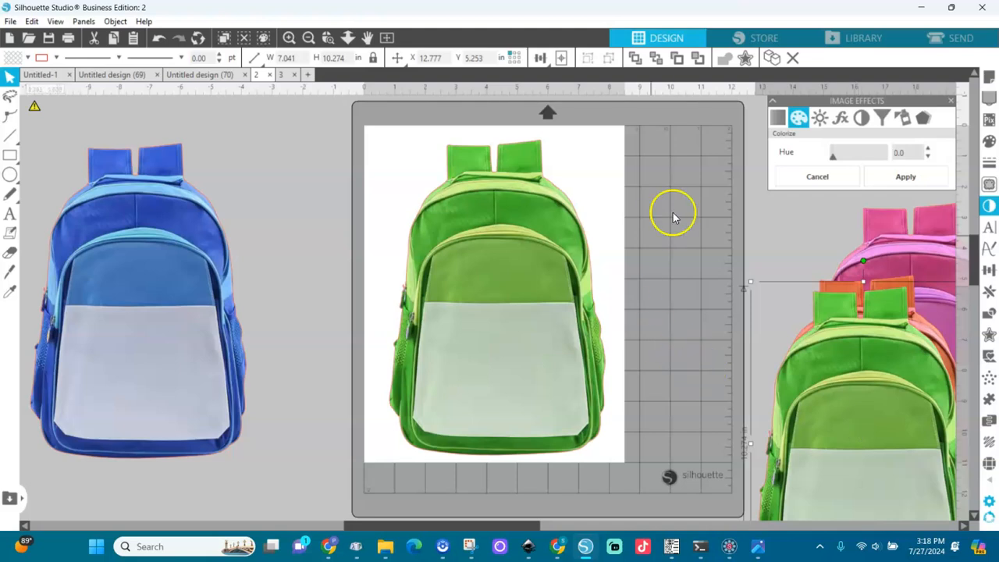
click(506, 285)
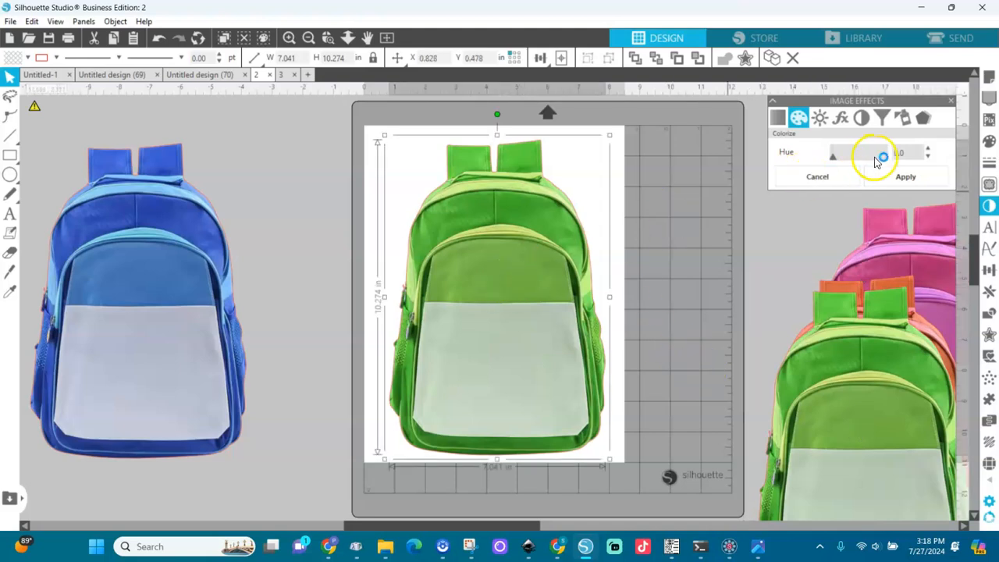
drag(834, 158, 846, 161)
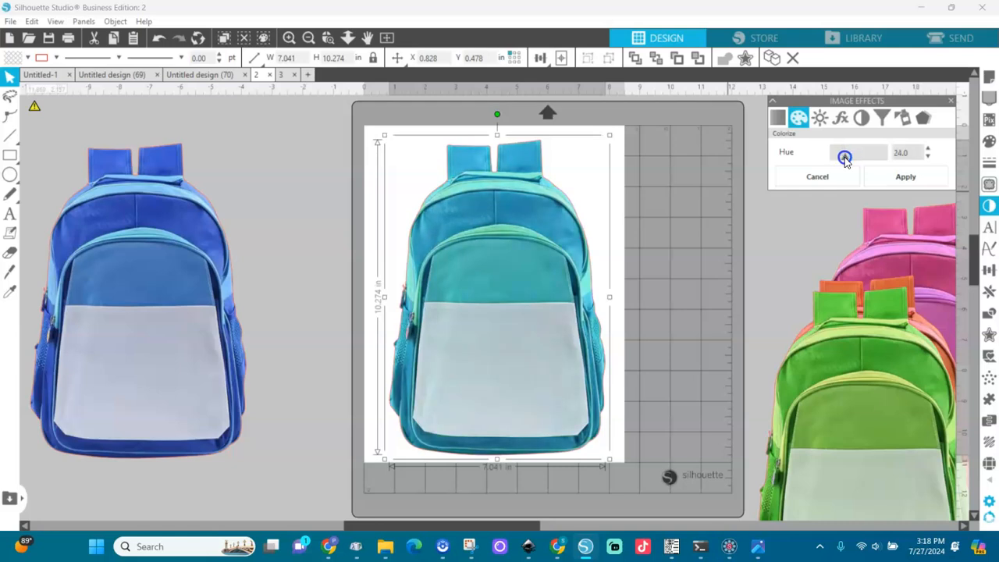
mouse_move(847, 160)
mouse_down()
mouse_move(888, 153)
mouse_move(828, 152)
mouse_up()
click(798, 176)
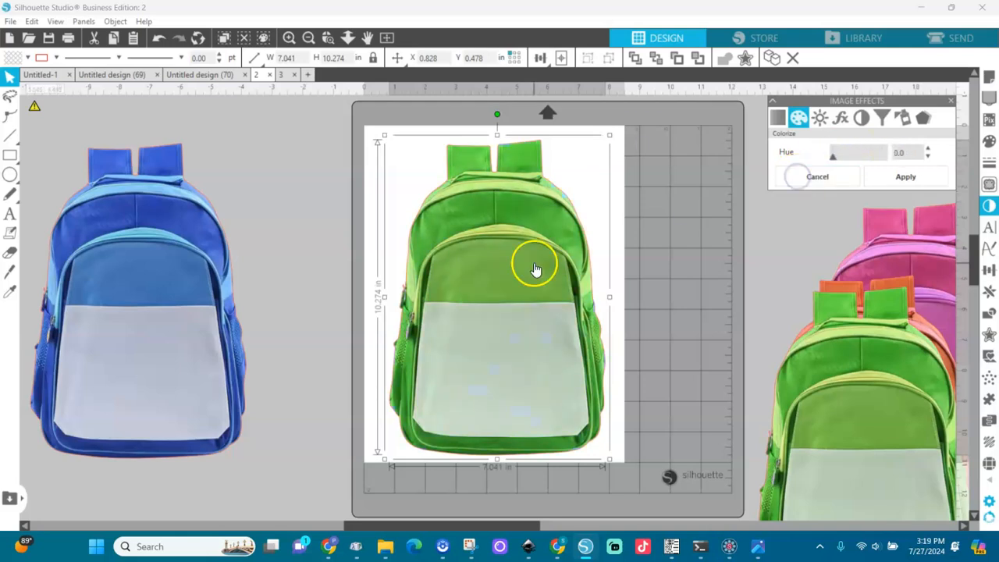
Delete the green backpack from the page and replace it with a copy of the original blue backpack
click(515, 265)
key(Delete)
click(250, 290)
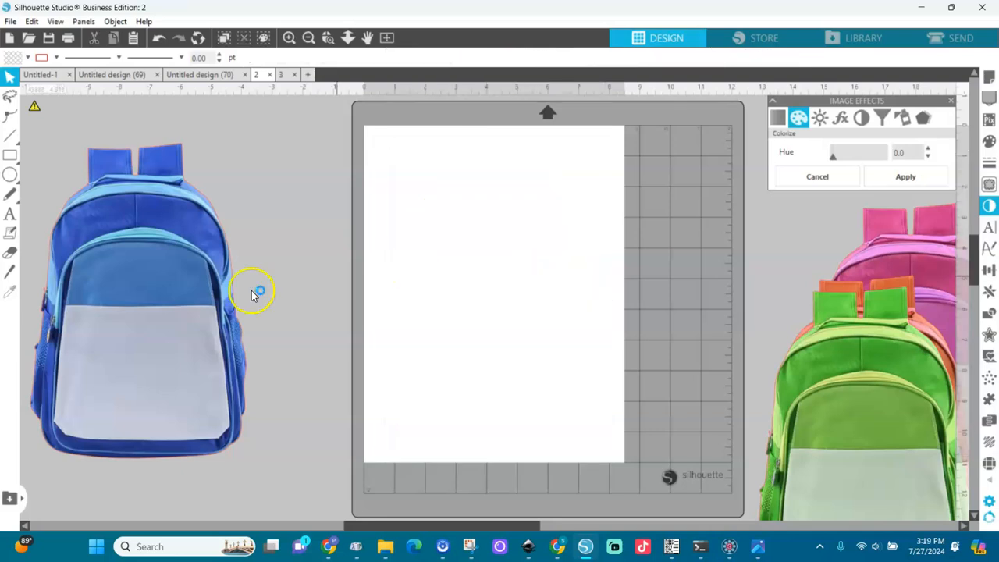
key(ctrl+c)
key(ctrl+v)
drag(183, 315, 526, 310)
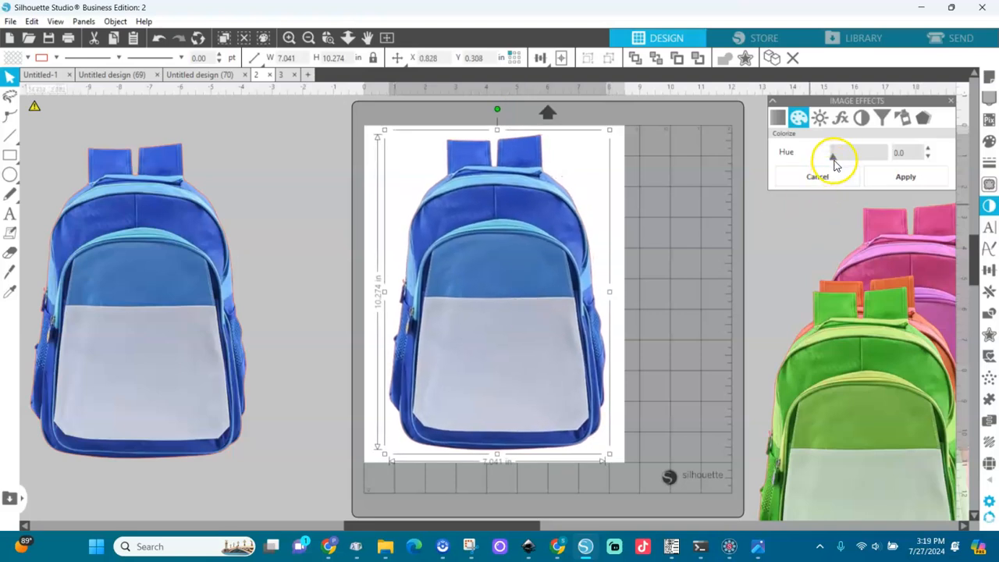
Colorize the blue backpack on the page with a hue of 96 and place a copy of the light blue result over the green copy
drag(833, 157, 845, 156)
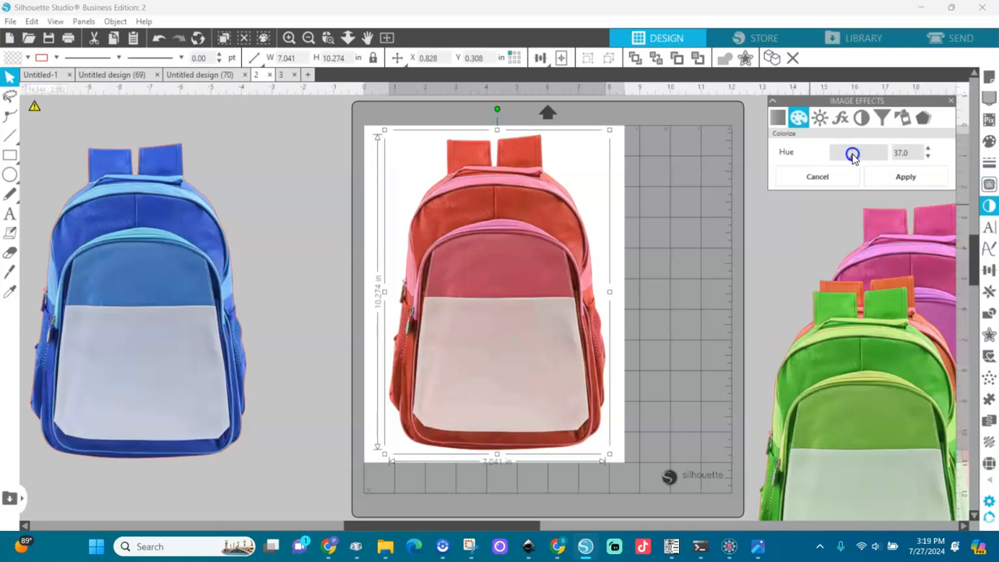
drag(854, 156, 884, 152)
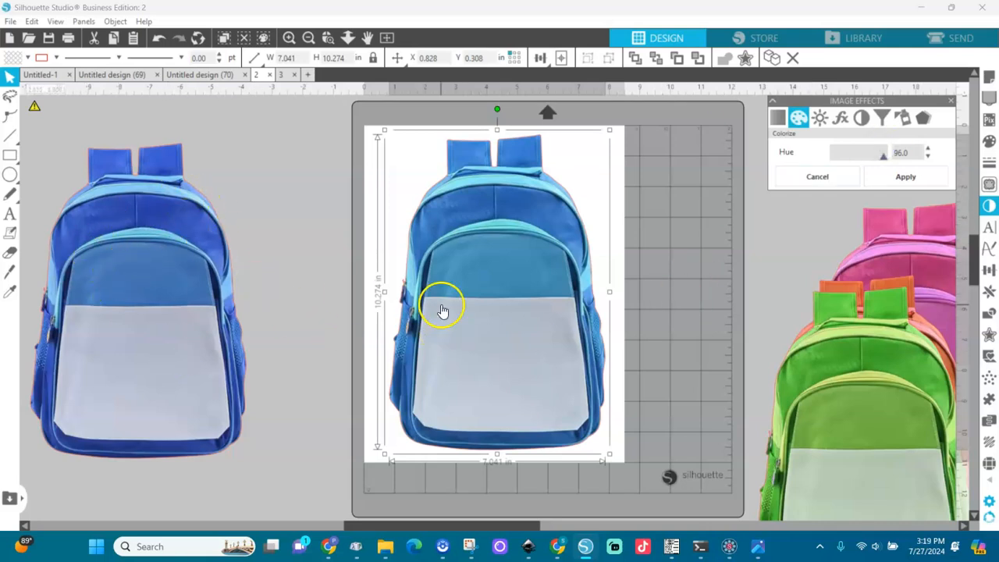
click(922, 176)
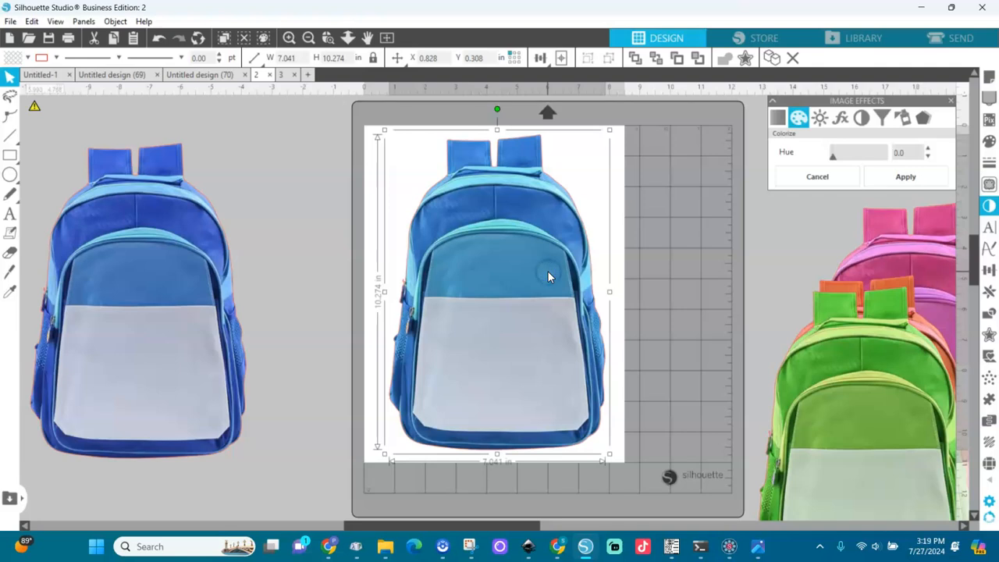
key(i)
key(v)
drag(549, 272, 524, 270)
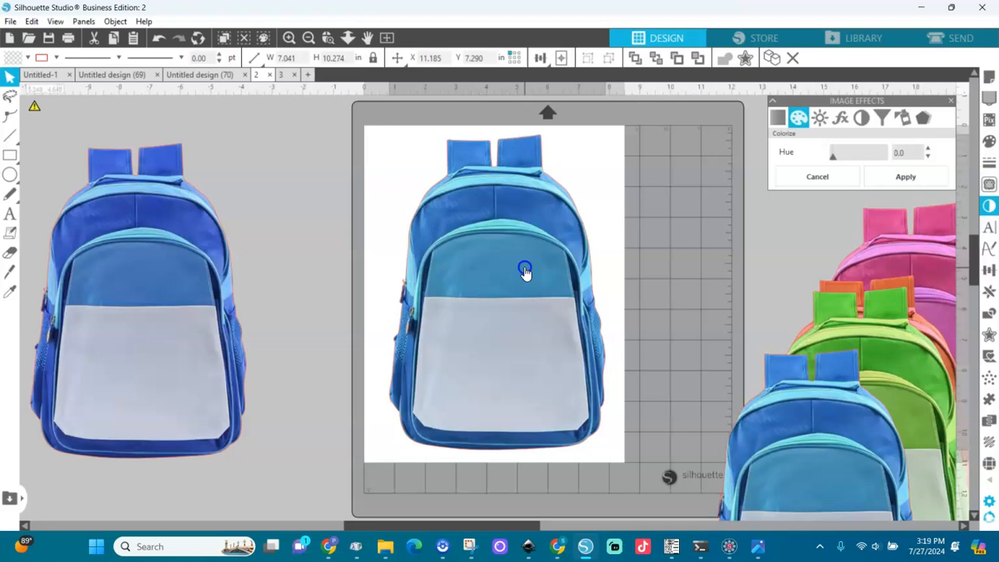
Set the contrast of the light blue backpack on the page to about 31 and move its unadjusted copy beside it for comparison
click(820, 117)
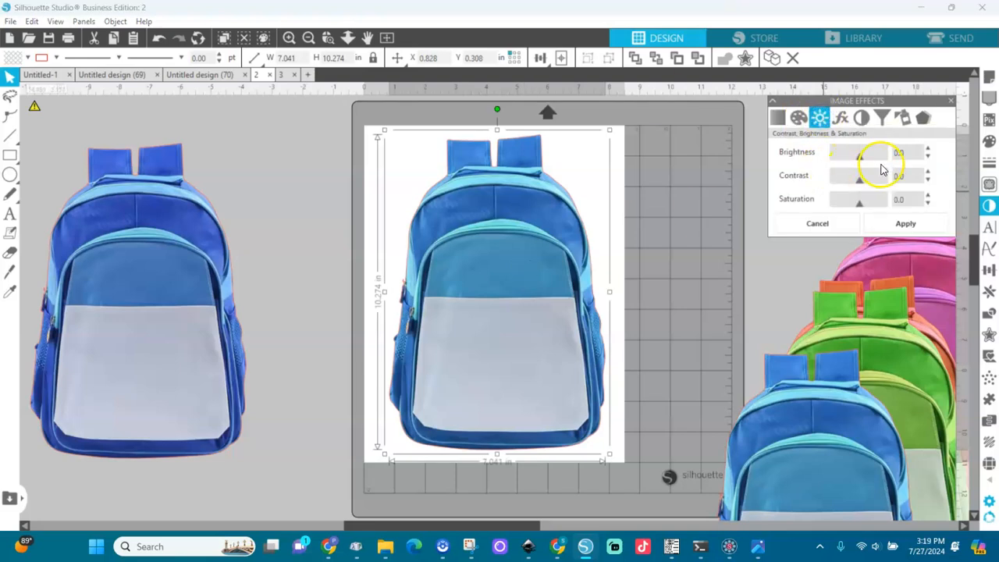
drag(860, 182, 862, 183)
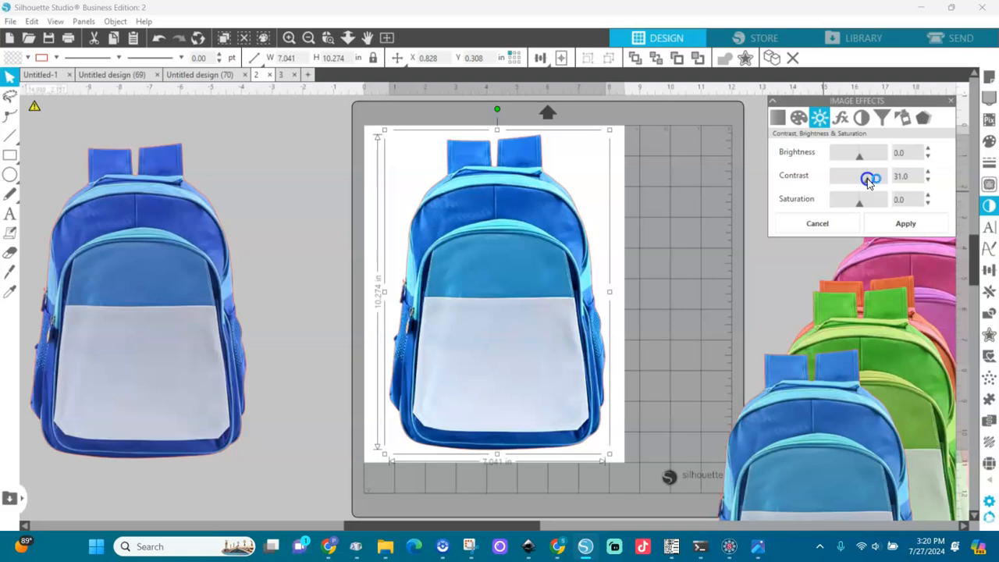
click(638, 214)
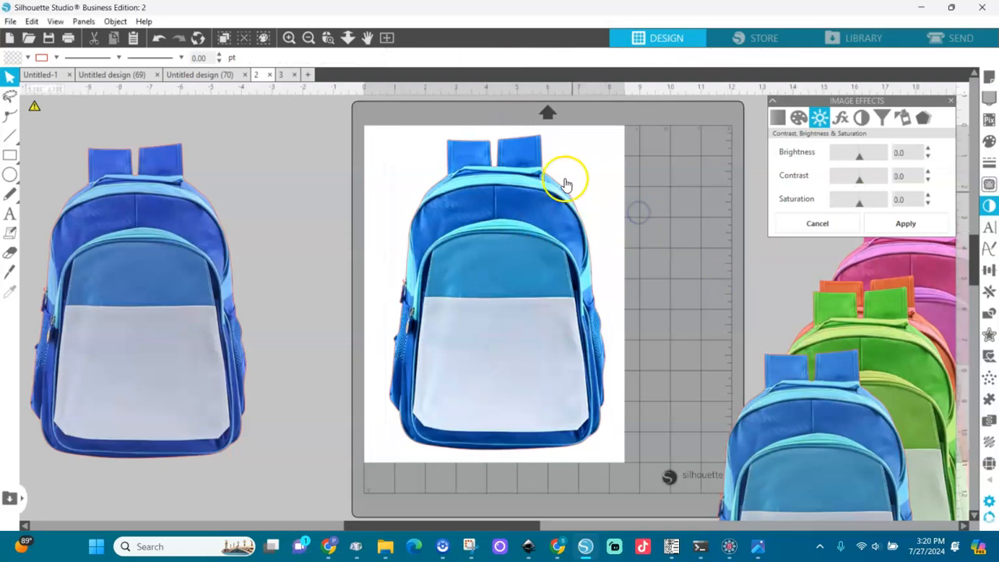
drag(756, 476, 621, 273)
click(622, 270)
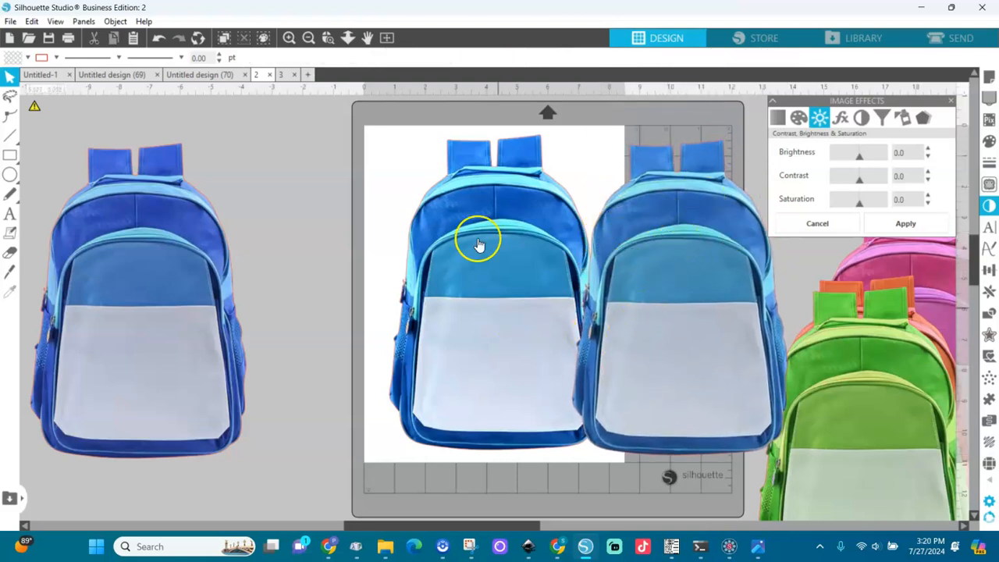
Move the unadjusted light blue copy back among the green backpacks and the contrast-adjusted one beside the original blue backpack
click(680, 241)
drag(679, 241, 742, 455)
click(528, 250)
drag(546, 290, 312, 296)
click(707, 323)
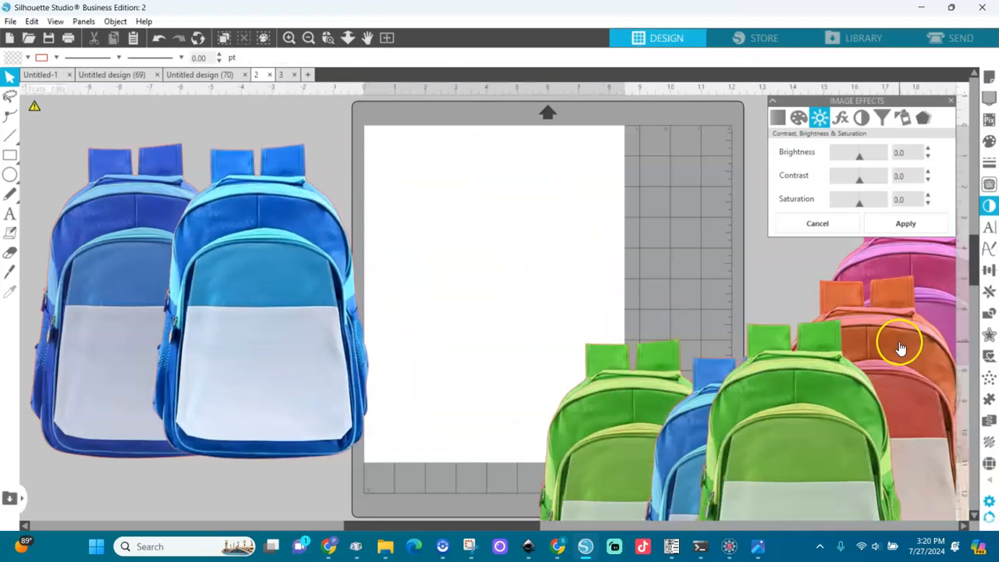
Move the orange backpack onto the page and set its contrast to 82 and saturation to 33
drag(900, 348, 504, 206)
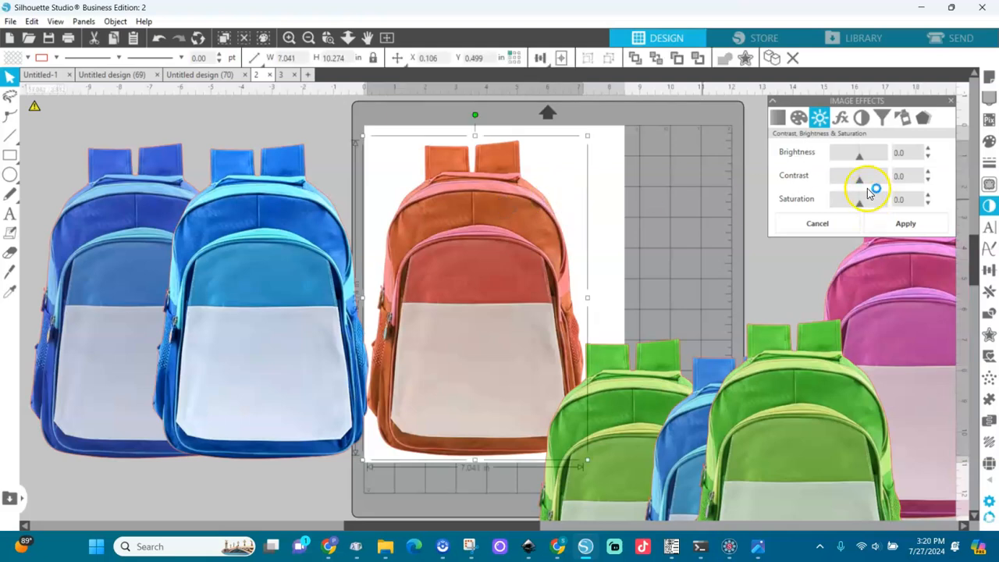
drag(859, 181, 873, 179)
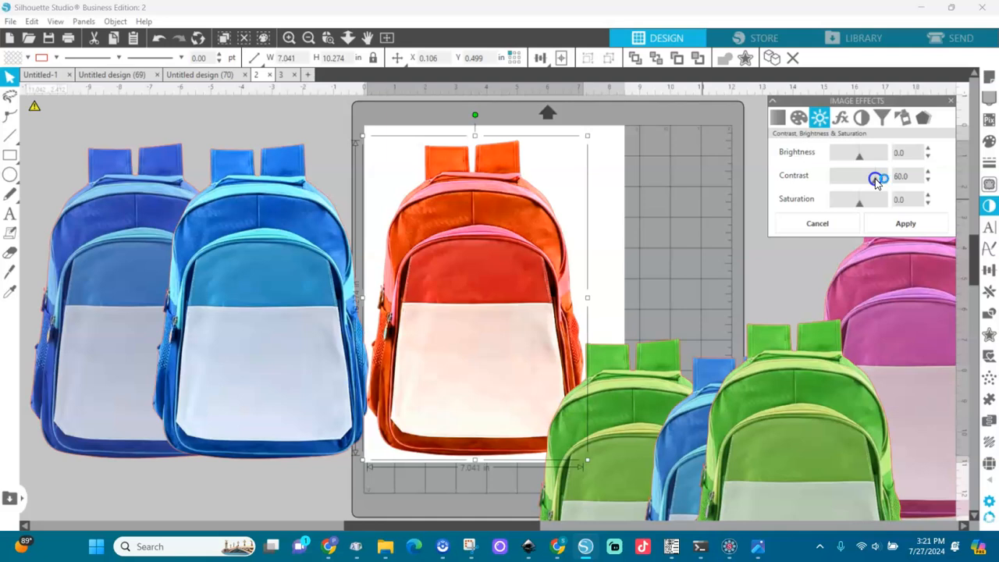
click(859, 200)
drag(864, 202, 874, 201)
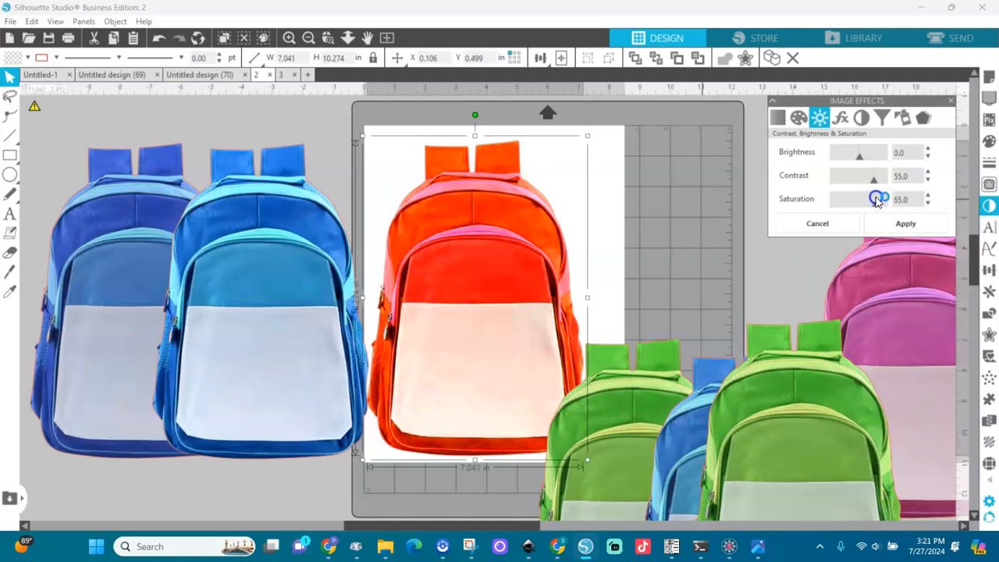
mouse_move(871, 201)
mouse_down()
mouse_move(855, 200)
mouse_move(871, 202)
mouse_move(863, 205)
mouse_up()
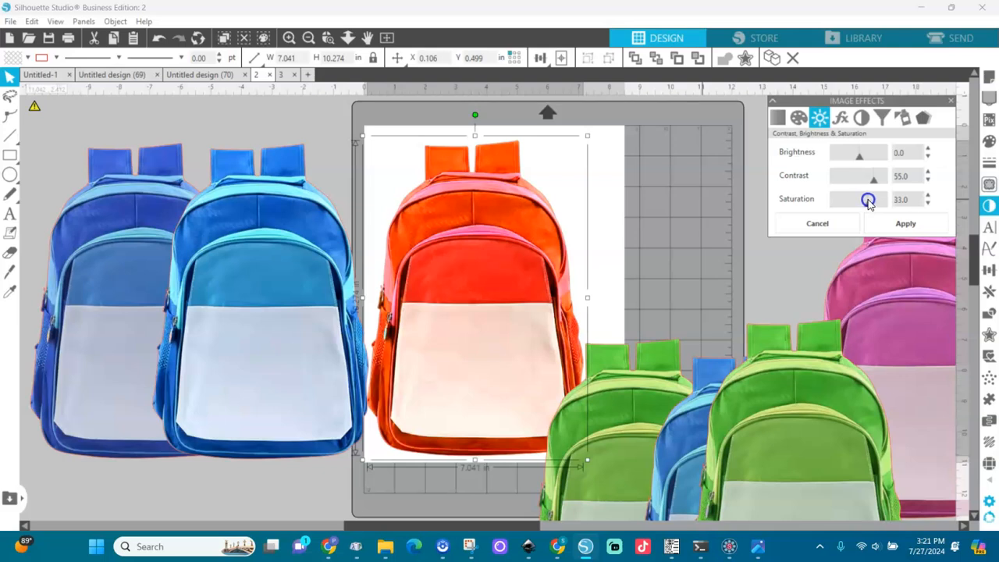
drag(874, 179, 879, 182)
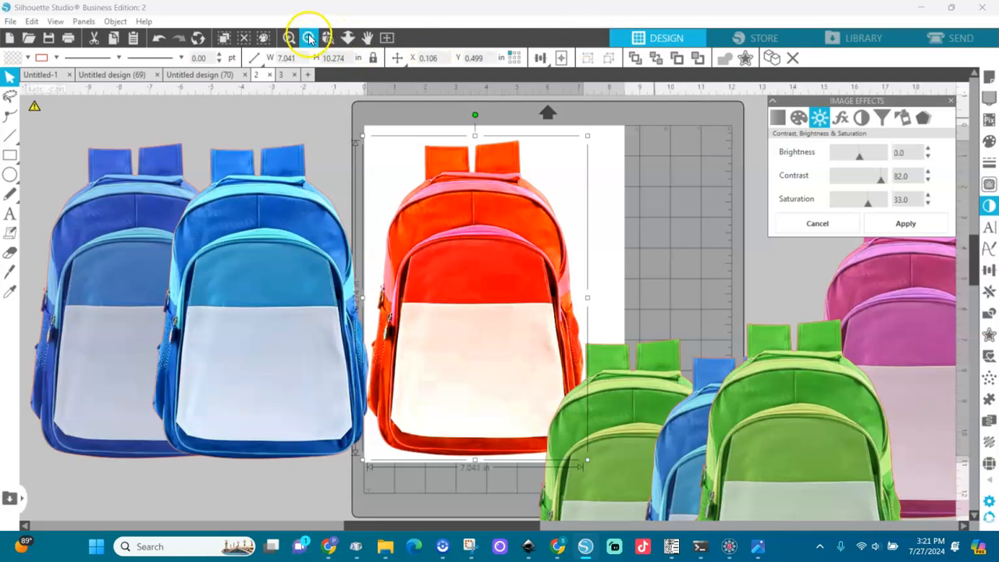
Spread out the overlapping backpacks, with the two blue ones side by side left of the mat and the green and pink ones to its right
click(309, 38)
click(309, 37)
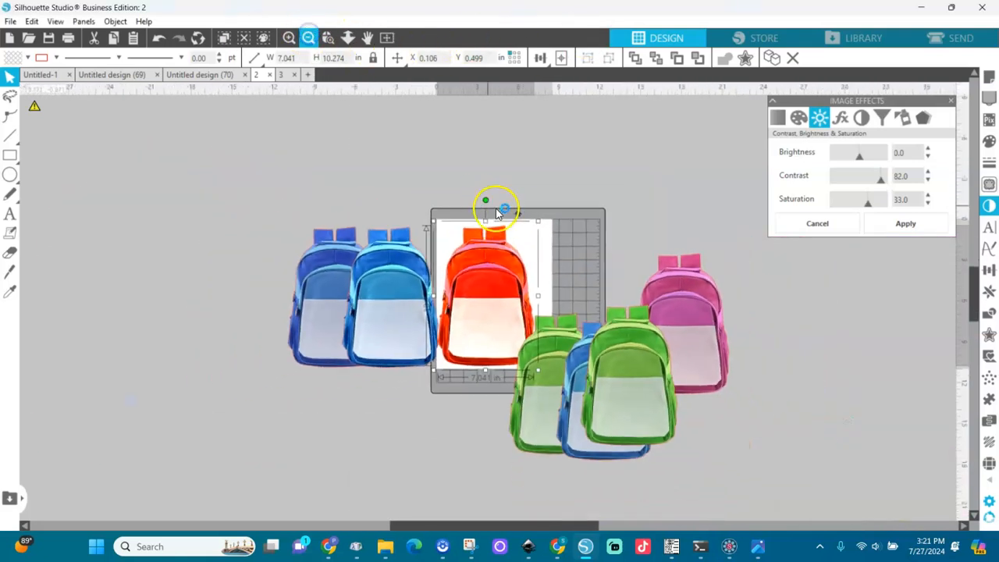
drag(395, 319, 256, 319)
drag(517, 408, 740, 450)
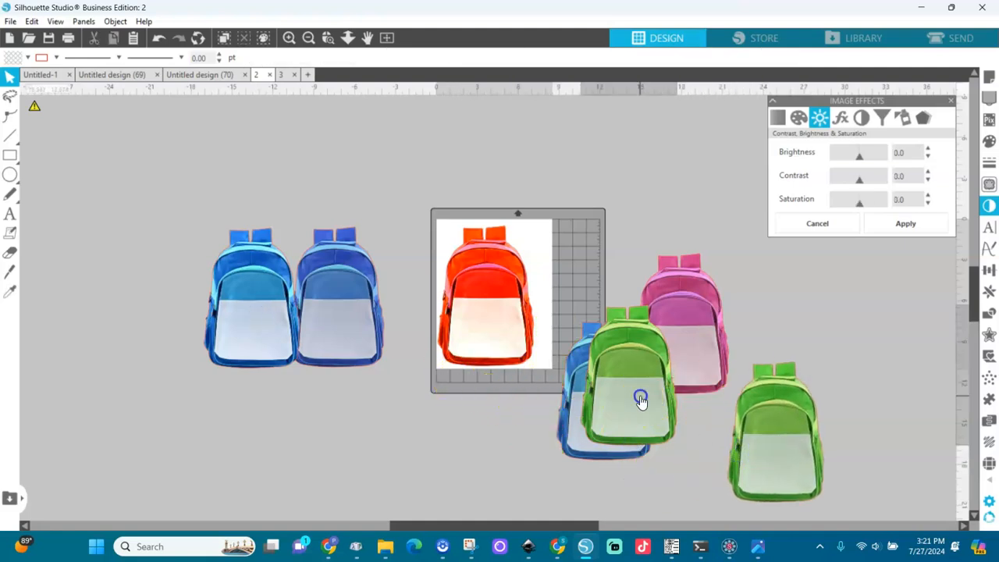
drag(642, 401, 825, 332)
drag(702, 353, 730, 319)
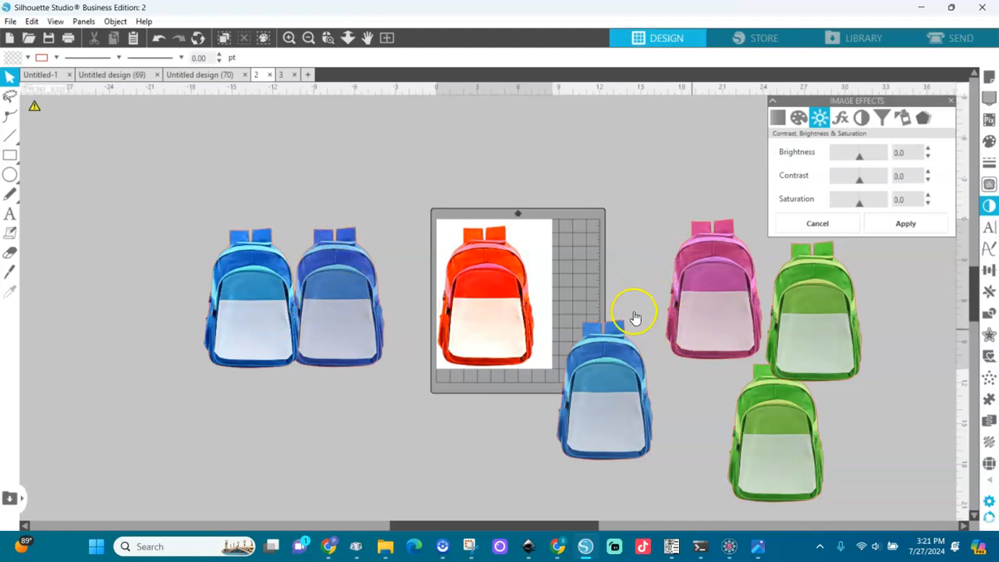
drag(714, 287, 700, 268)
Move the light blue and red-orange backpacks below and right of the mat, and place the pink backpack on the page
drag(602, 367, 682, 440)
drag(522, 334, 609, 493)
click(714, 308)
drag(714, 308, 513, 334)
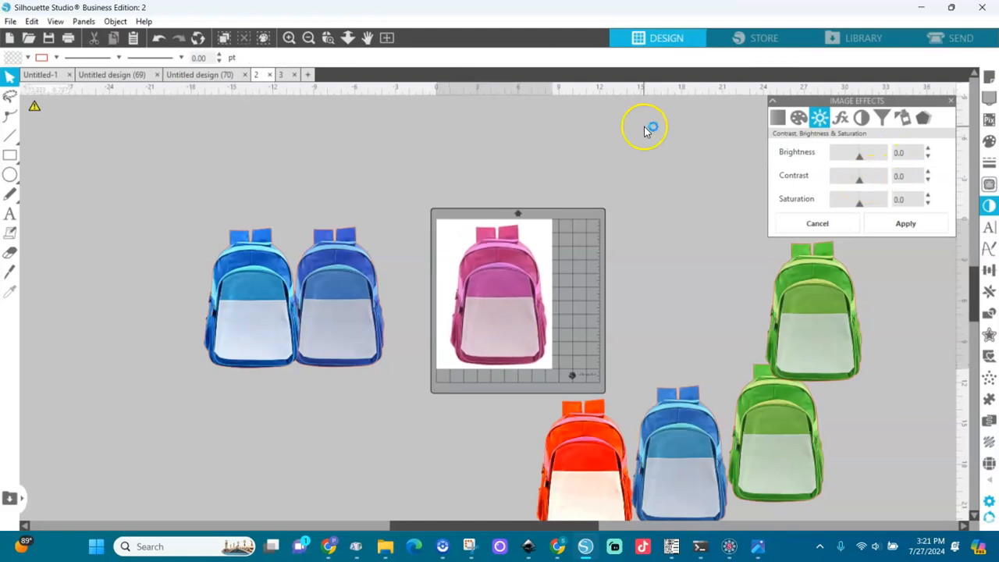
Apply a contrast of 26 and a saturation of 33 to the pink backpack on the page
click(387, 38)
mouse_move(859, 180)
mouse_down()
mouse_move(875, 180)
mouse_move(865, 181)
mouse_up()
click(568, 269)
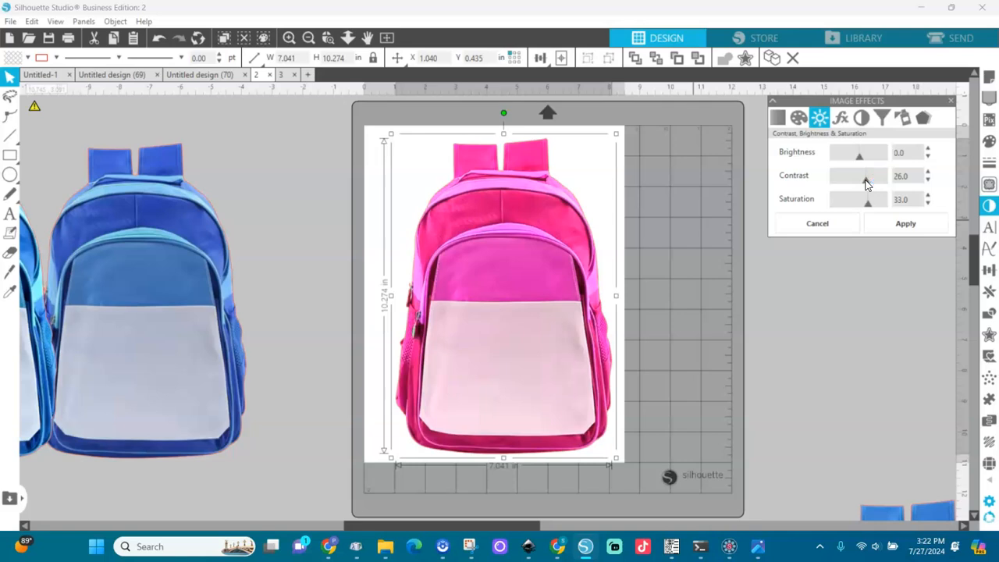
click(903, 224)
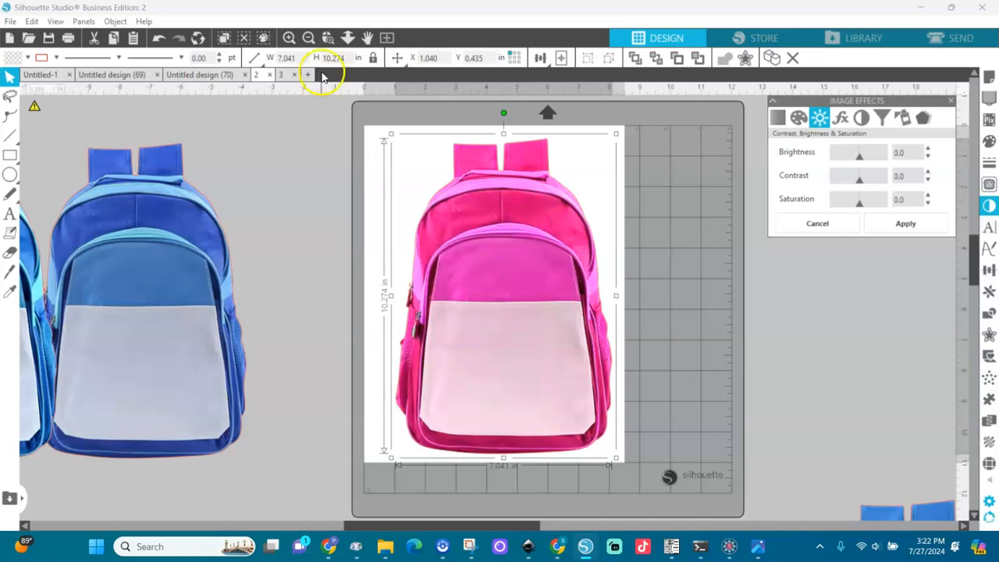
Arrange the red-orange, light blue and one green backpack in a row to the right of the mat
click(307, 39)
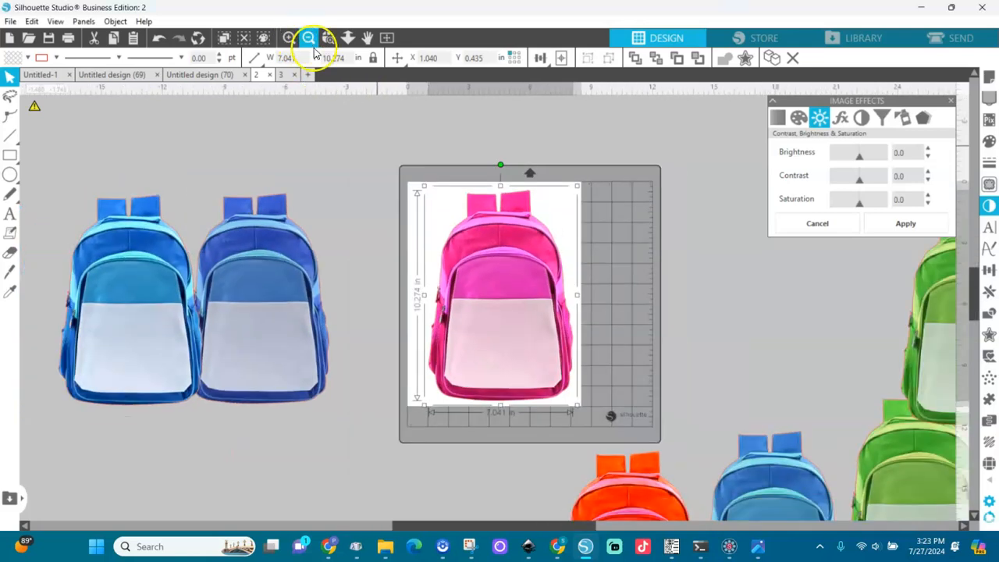
drag(769, 490, 742, 342)
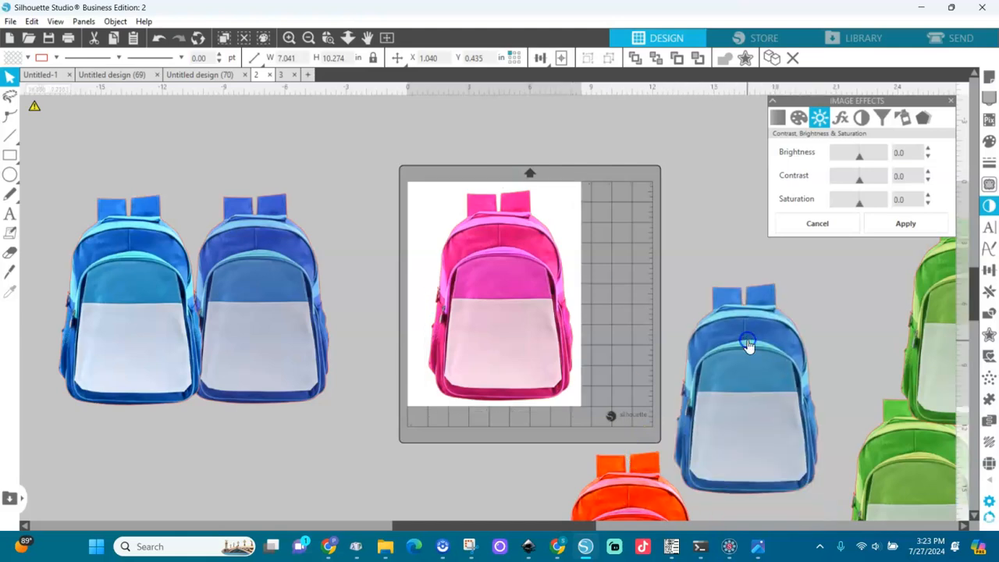
drag(647, 497, 683, 341)
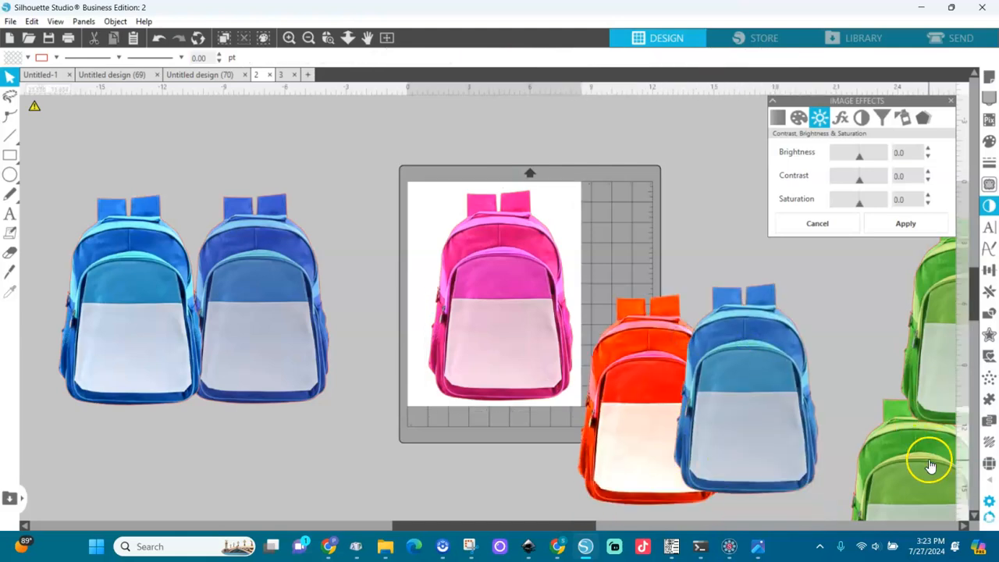
drag(925, 461, 859, 307)
click(487, 312)
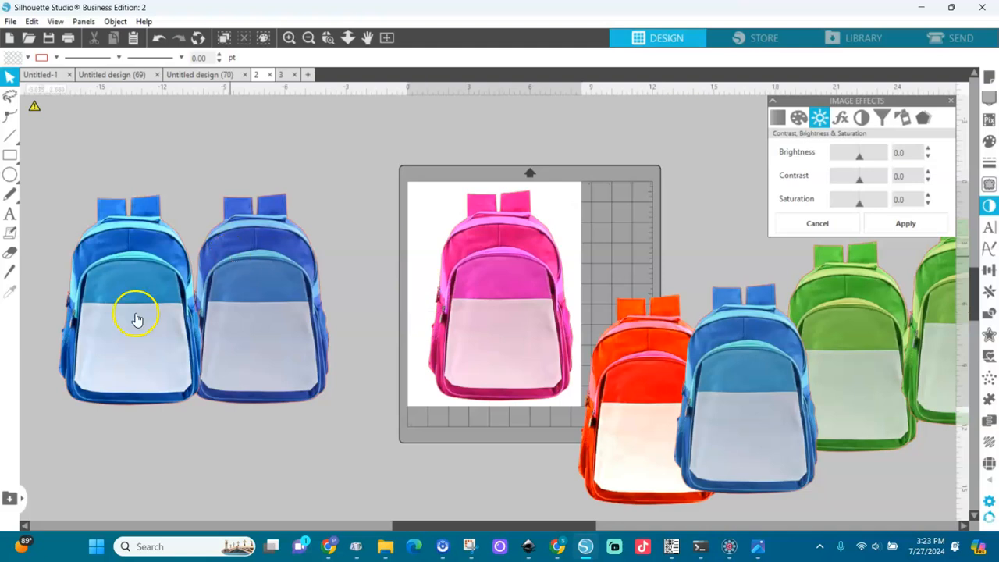